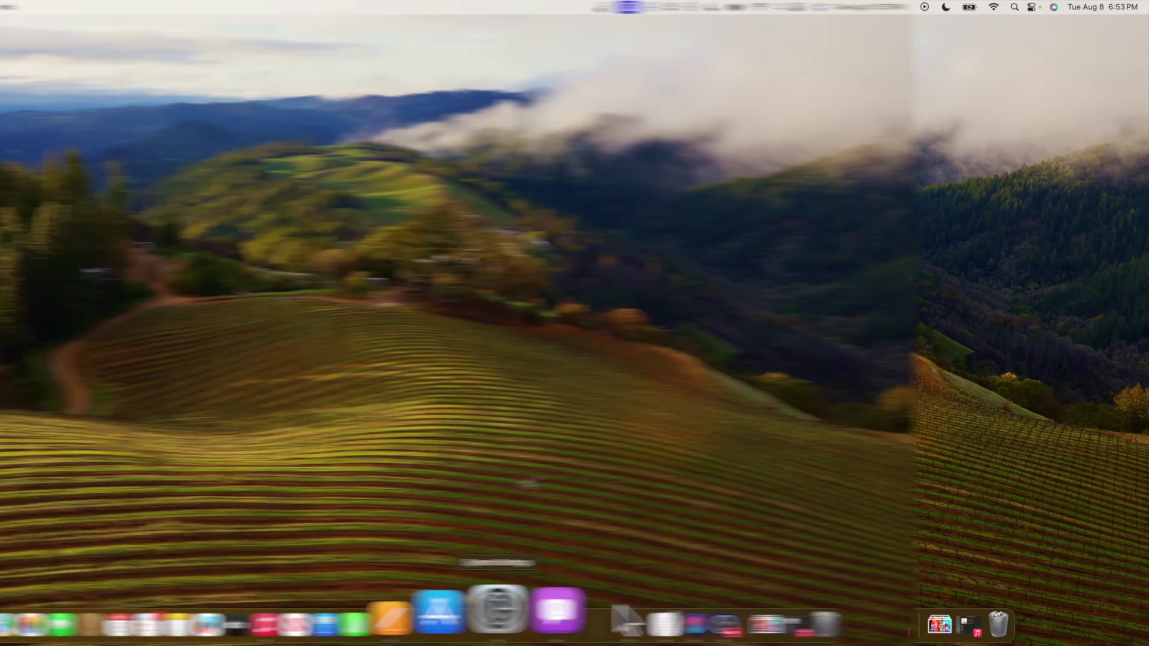
# - Open Screen Time's App & Website Activity in System Settings
pyautogui.click(737, 625)
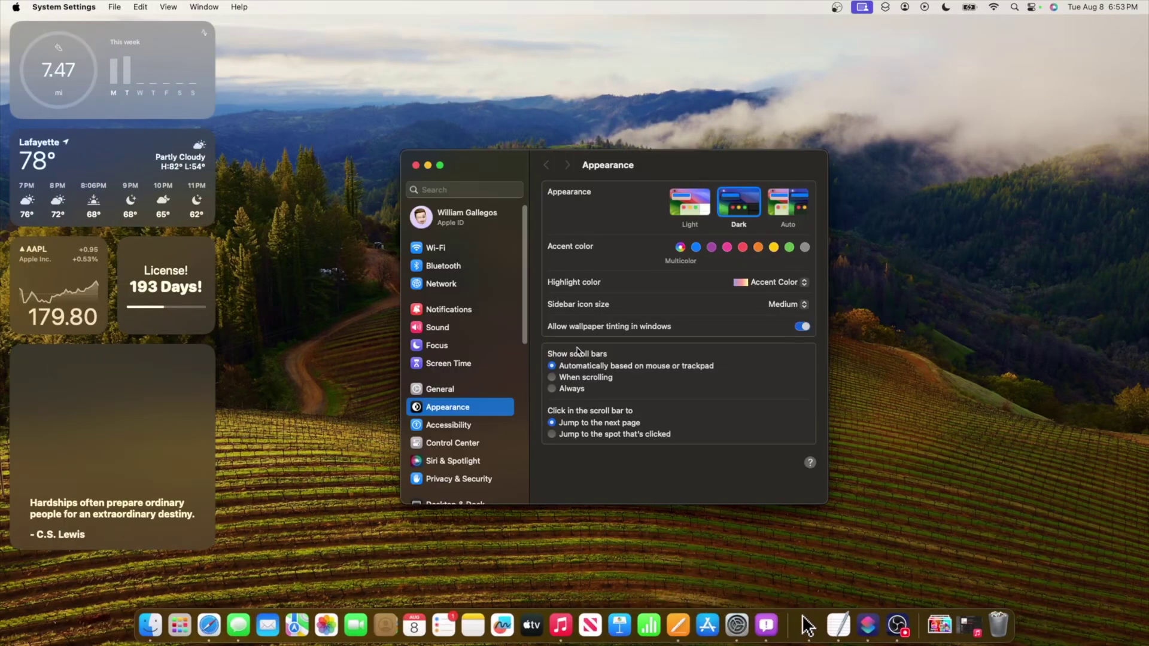
pyautogui.click(484, 363)
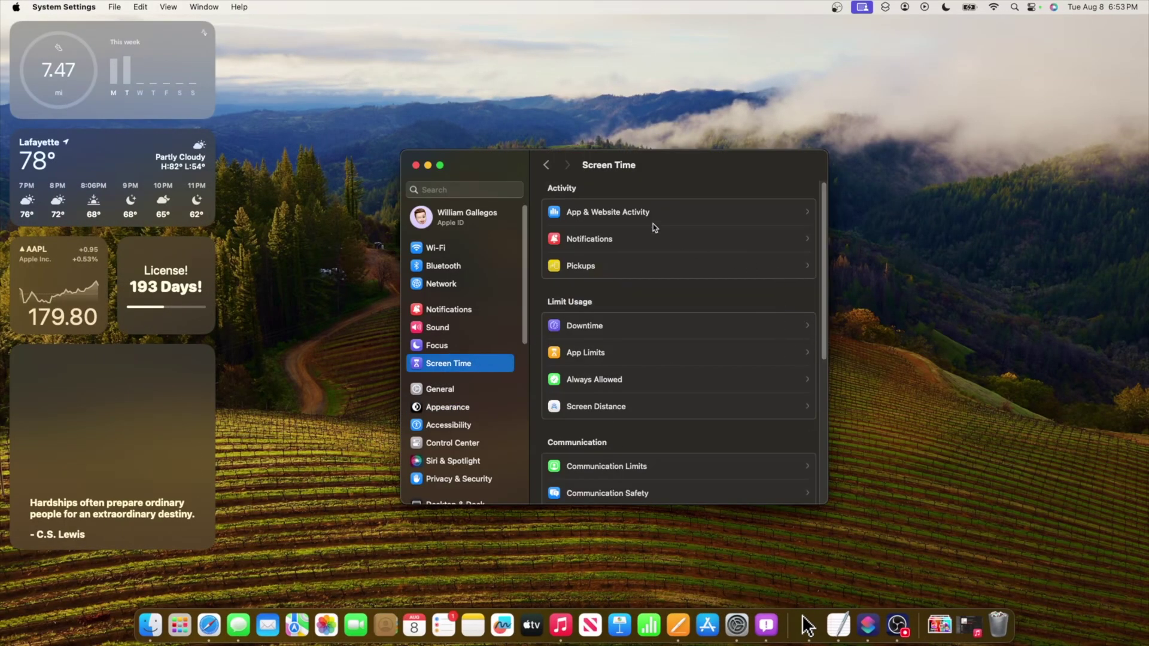
pyautogui.click(654, 226)
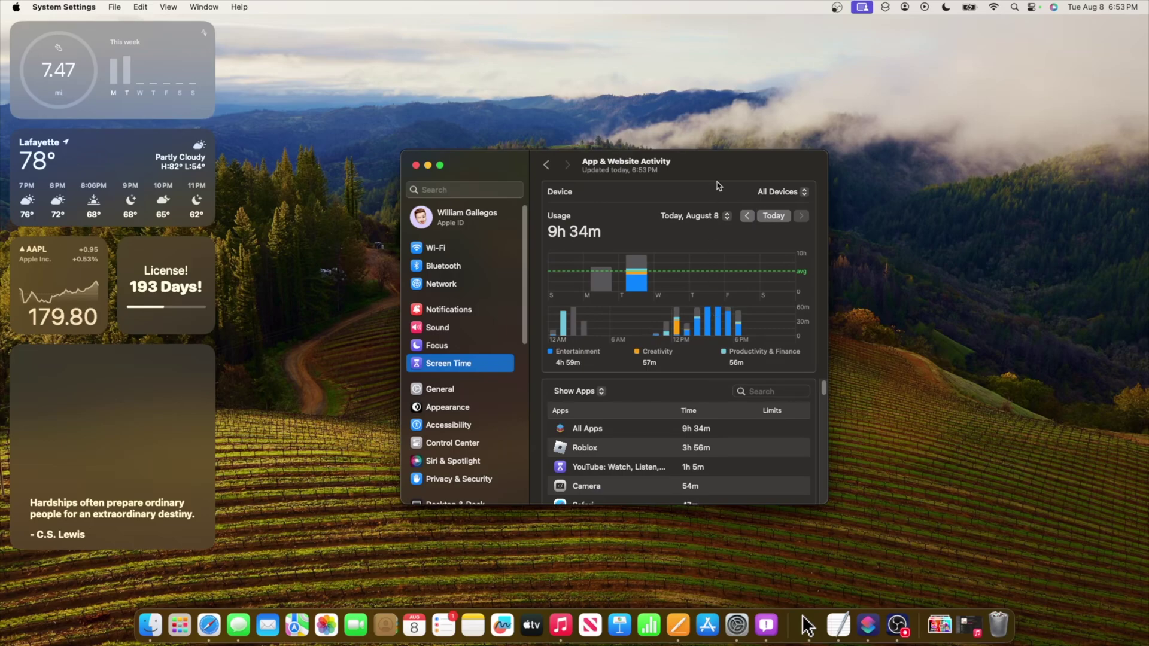
# - Compare yesterday's (August 7) usage with today's 9h 35m, then go to Accessibility
pyautogui.click(747, 215)
pyautogui.click(800, 215)
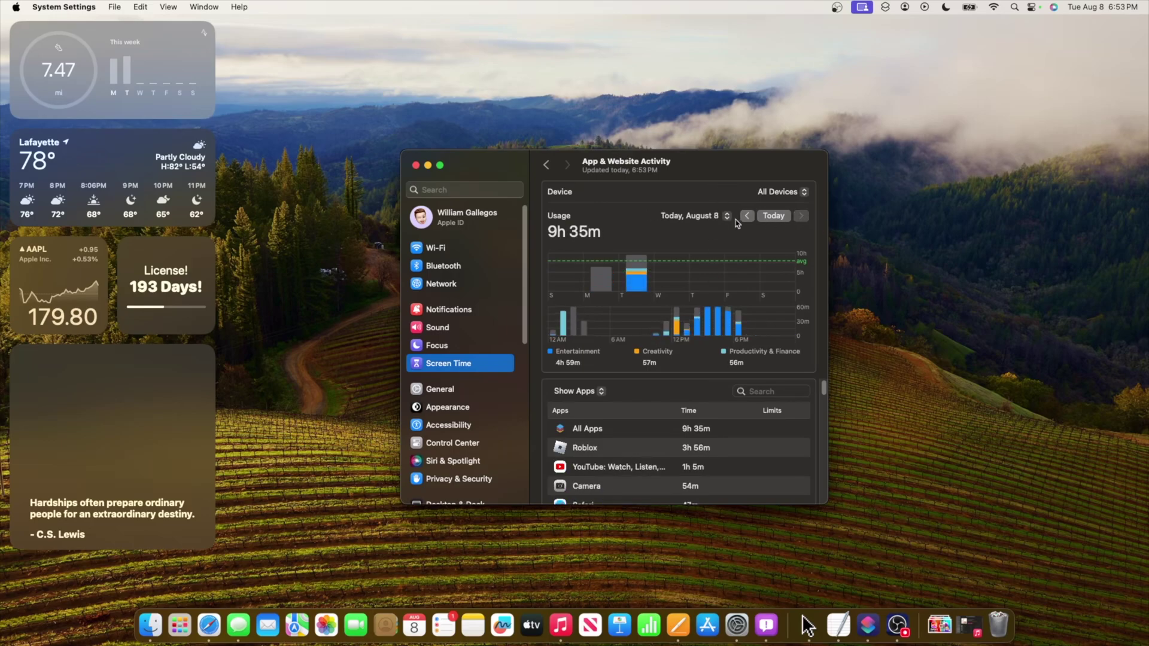
pyautogui.click(747, 216)
pyautogui.click(802, 216)
pyautogui.click(747, 215)
pyautogui.click(801, 216)
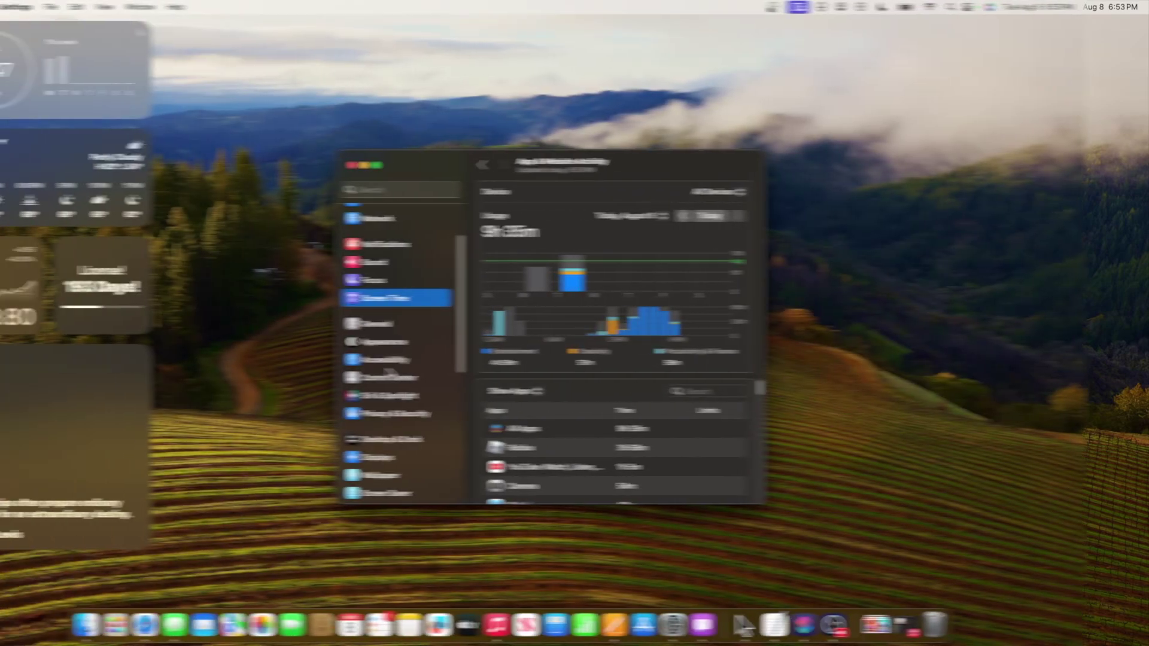
pyautogui.click(383, 361)
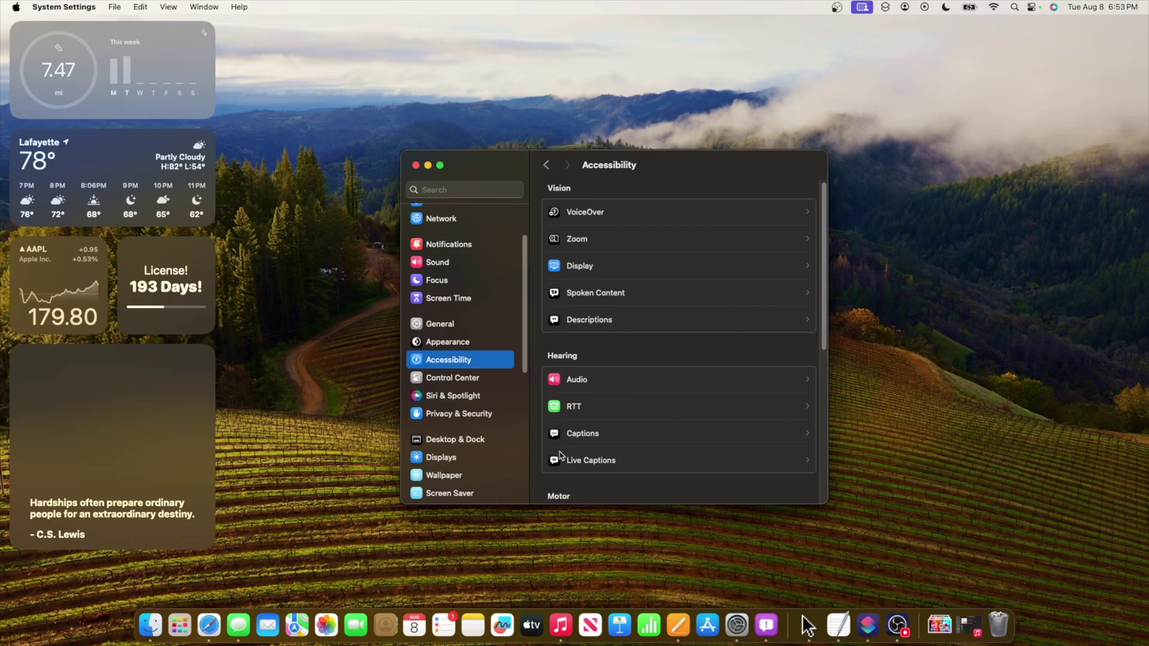
# - Scroll through the Vision, Hearing, Motor, Speech and General sections and view Voice Control, leaving it off
pyautogui.scroll(-6, 669, 458)
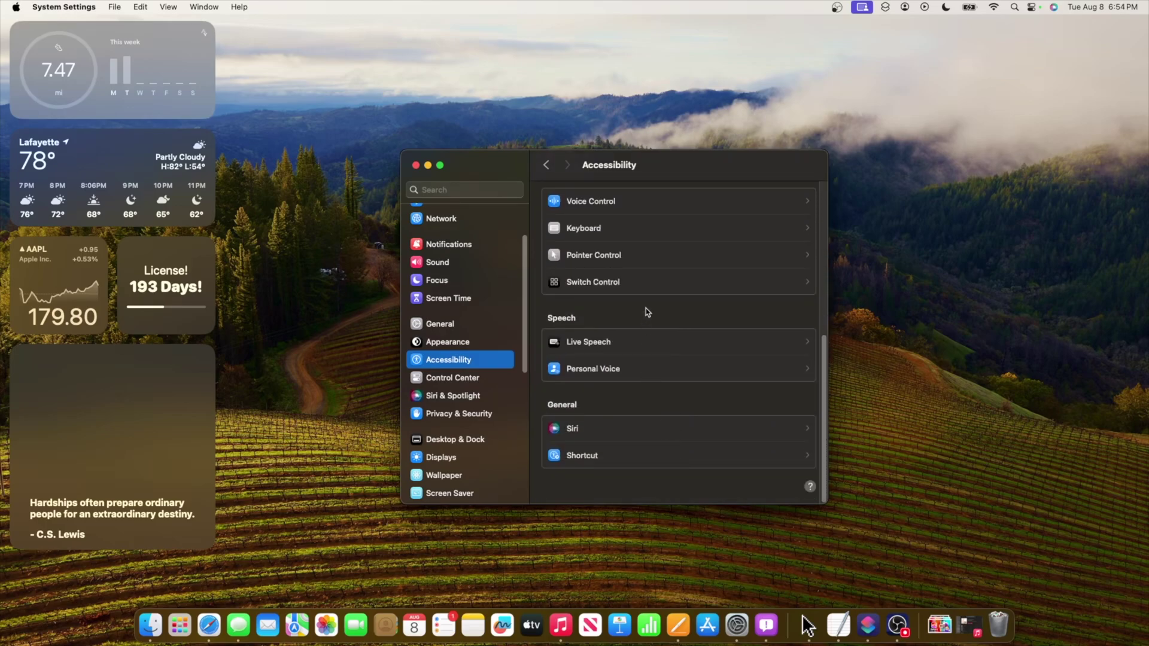
pyautogui.scroll(6, 646, 311)
pyautogui.scroll(-6, 638, 329)
pyautogui.scroll(6, 623, 323)
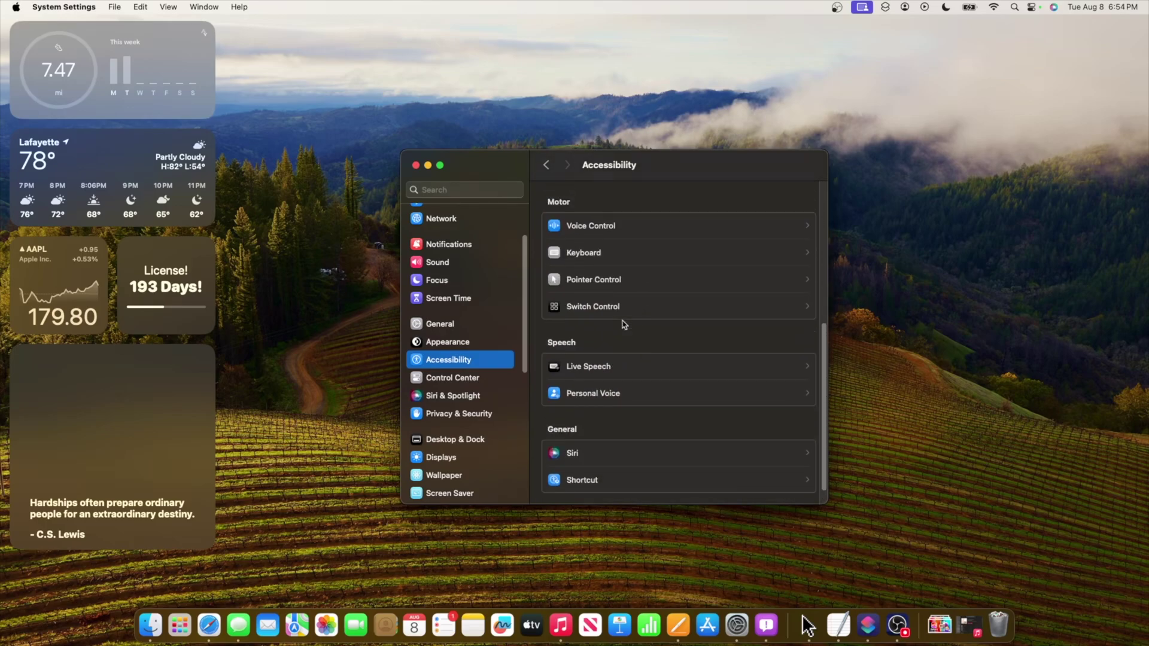
pyautogui.scroll(-5, 570, 481)
pyautogui.scroll(4, 571, 481)
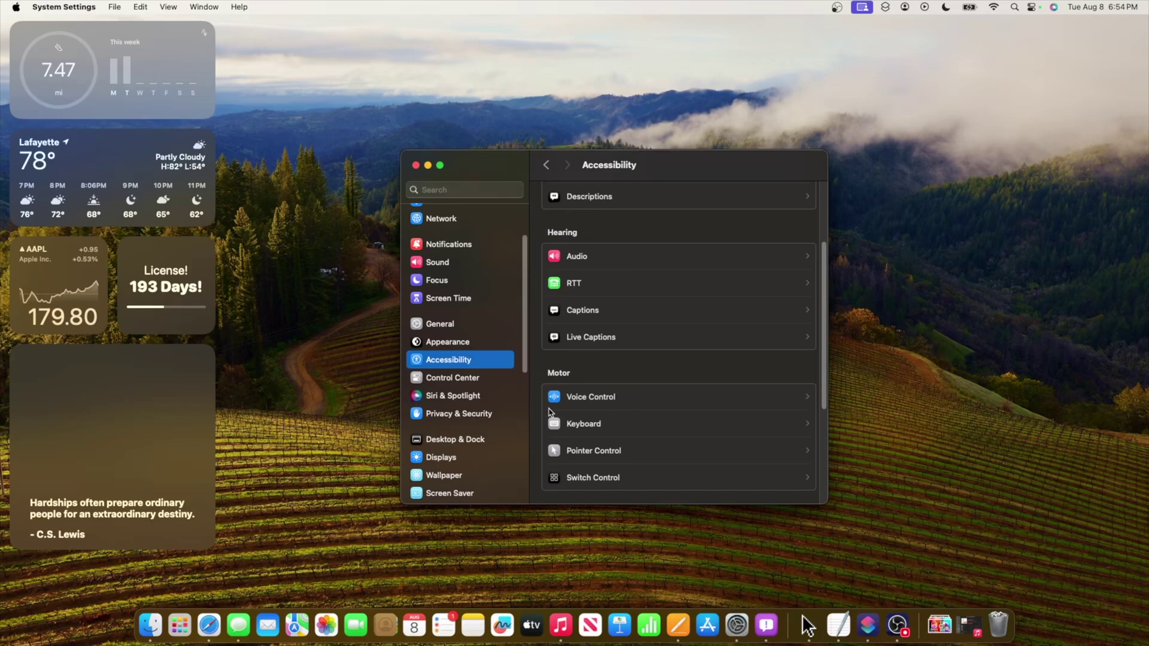
pyautogui.click(575, 398)
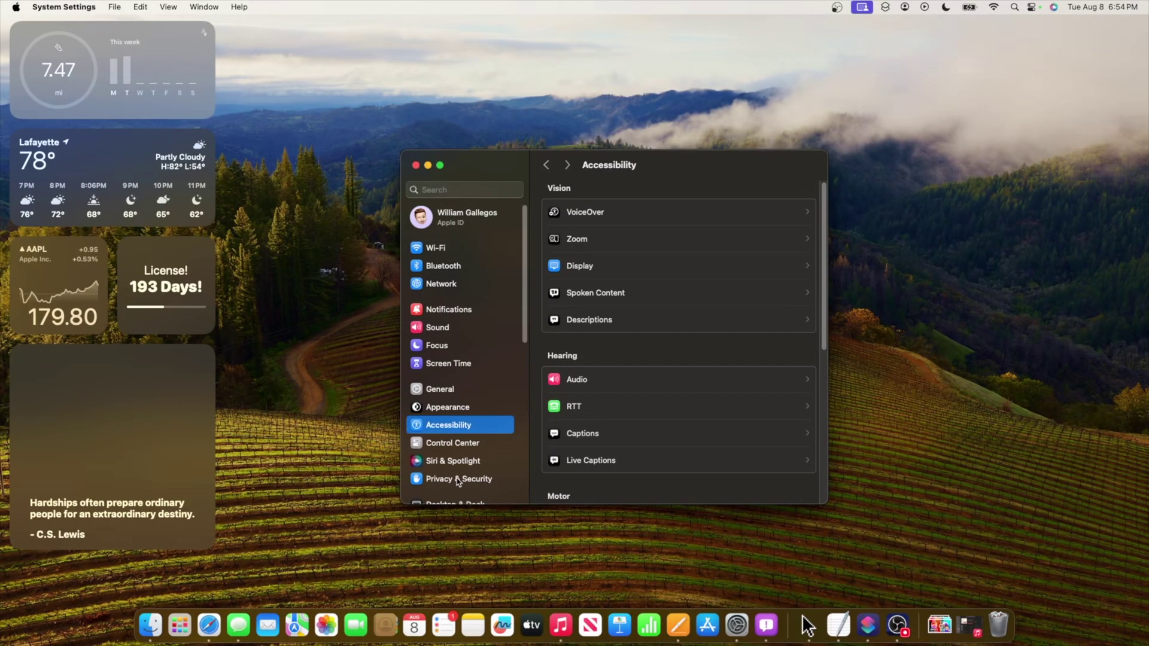
# - Open Privacy & Security > Location Services and show the System Services details
pyautogui.click(442, 480)
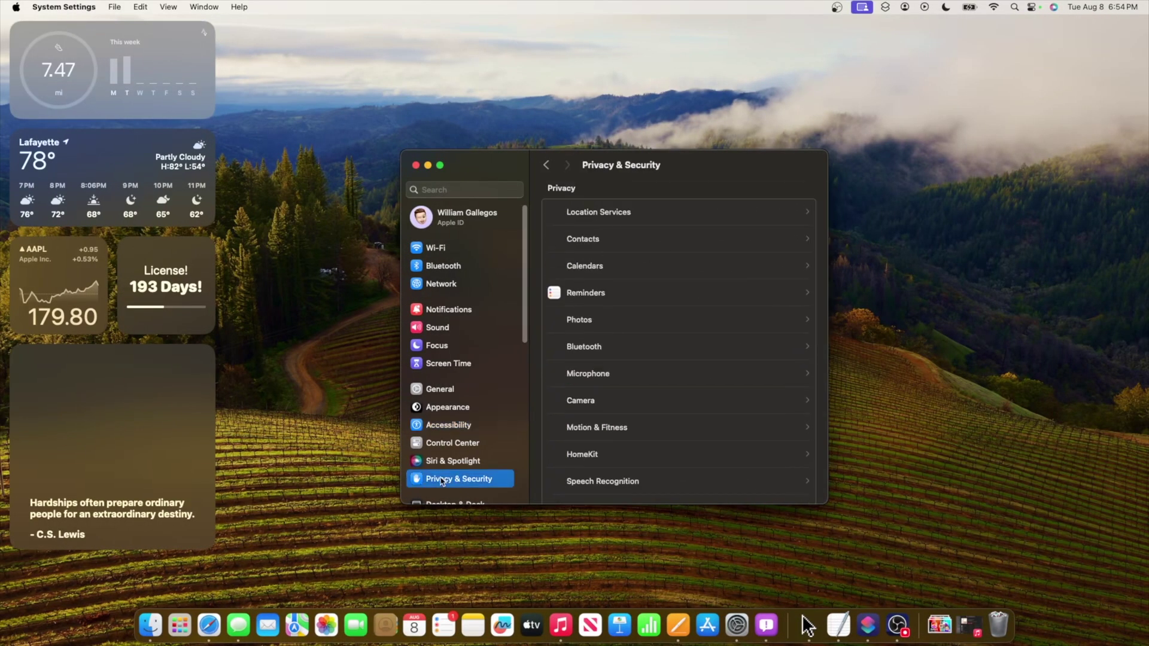
pyautogui.click(609, 218)
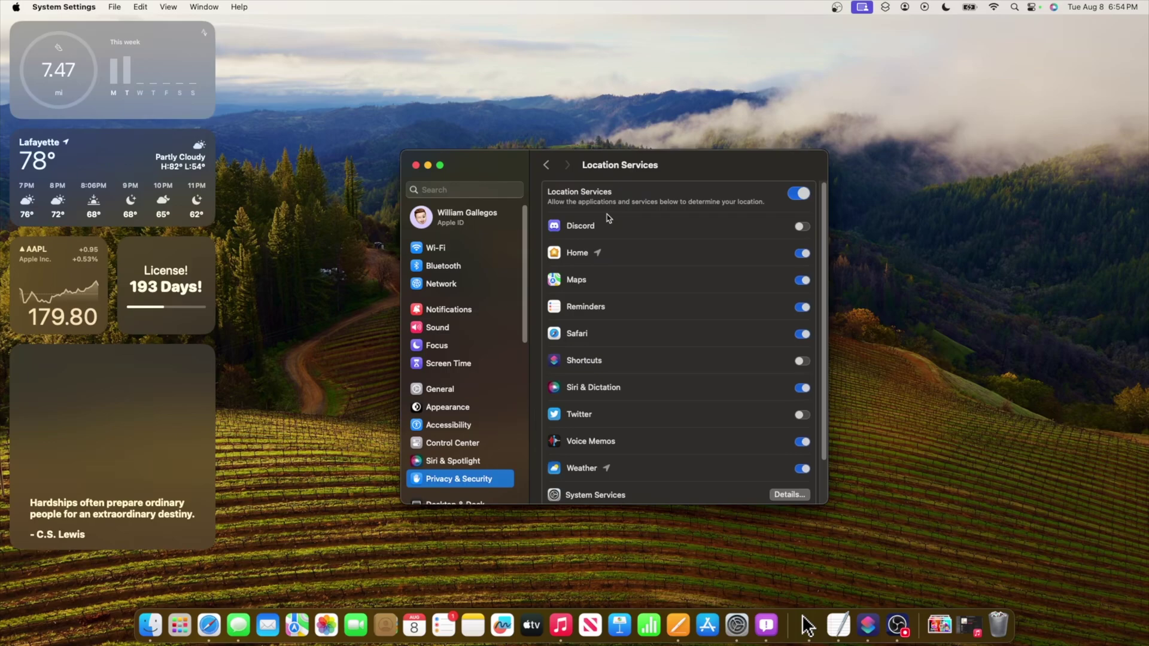
pyautogui.scroll(-5, 661, 457)
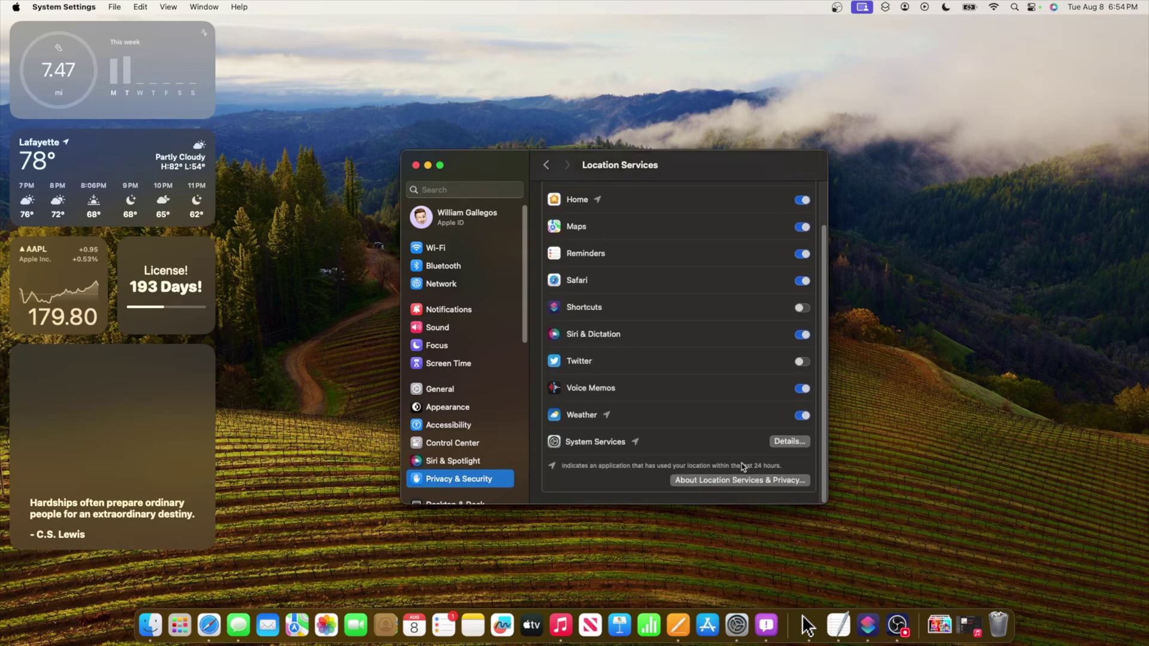
pyautogui.click(778, 439)
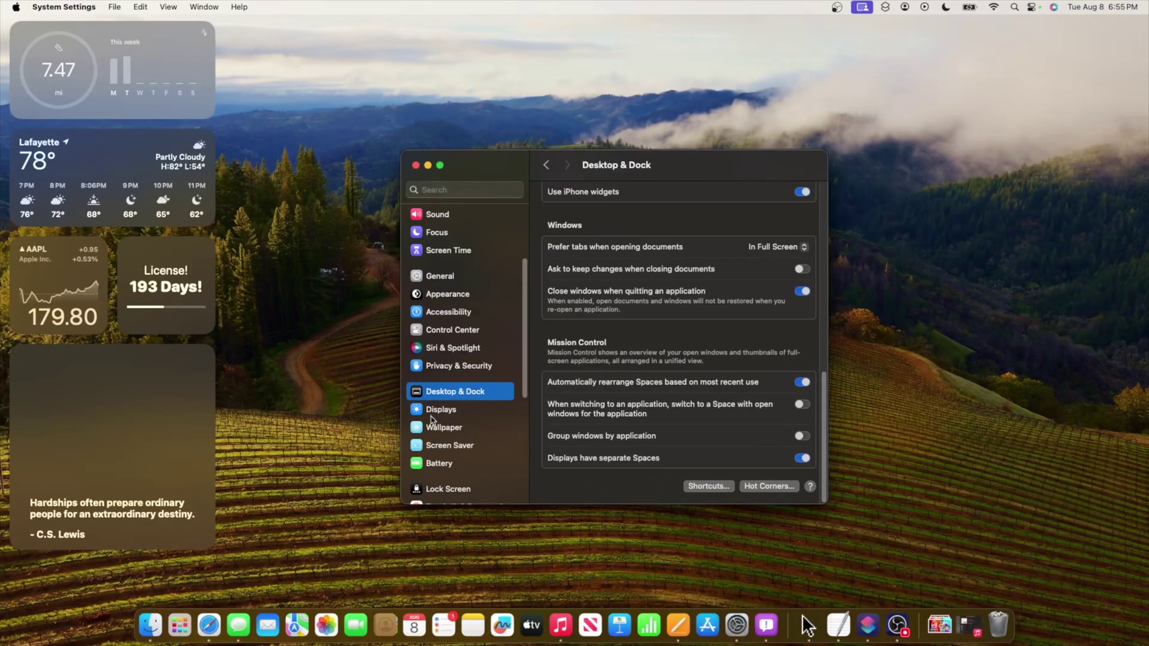
# - Switch between the Wallpaper and Screen Saver panes, then move to another desktop Space
pyautogui.click(433, 426)
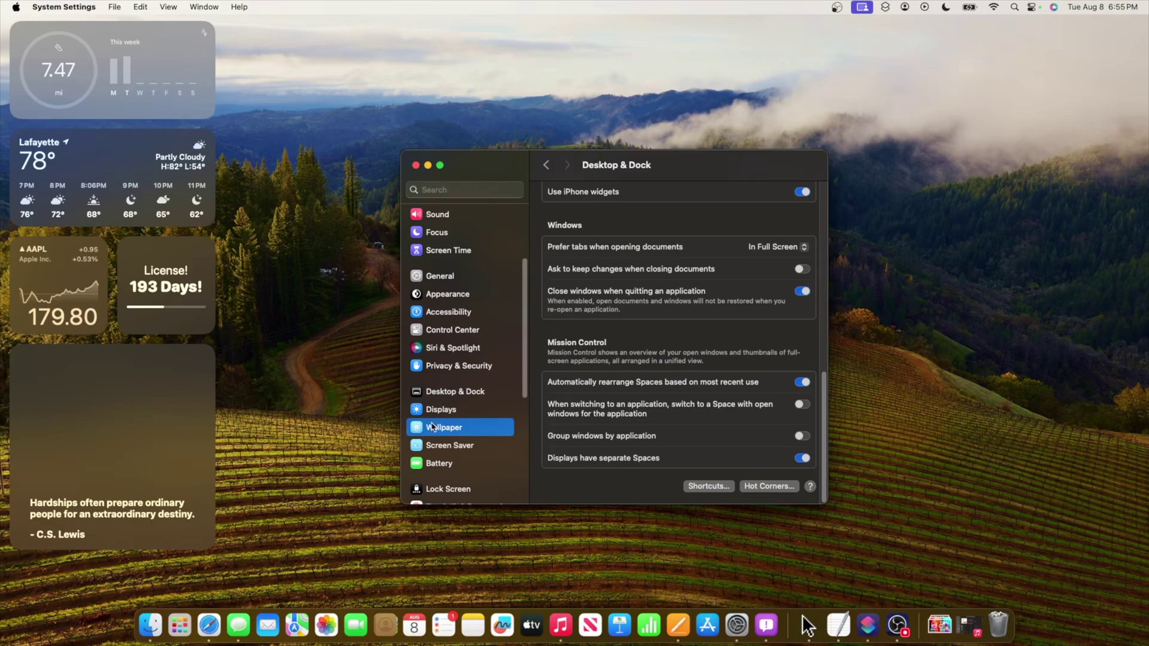
pyautogui.click(437, 443)
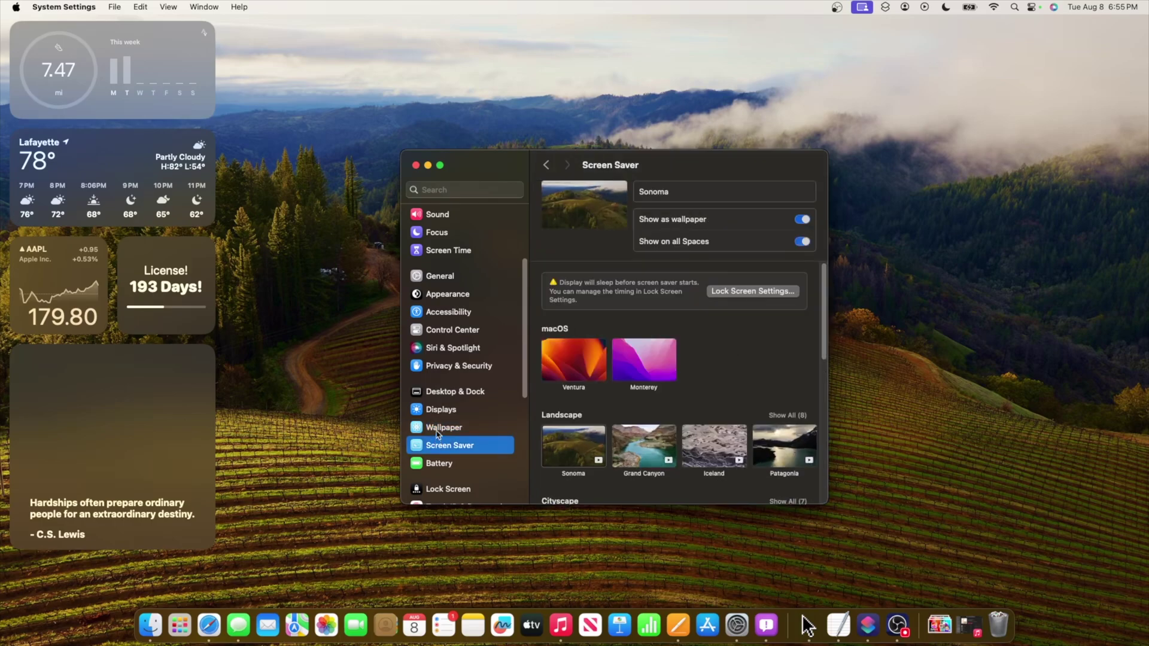
pyautogui.click(438, 428)
pyautogui.click(438, 443)
pyautogui.click(473, 428)
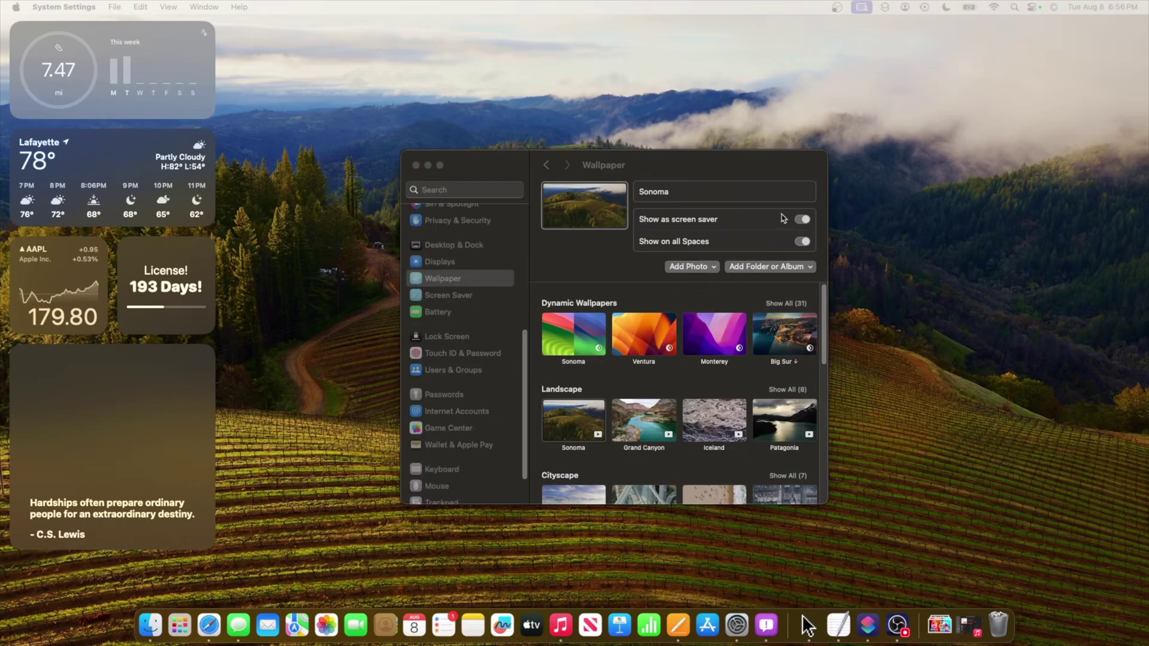
pyautogui.click(666, 256)
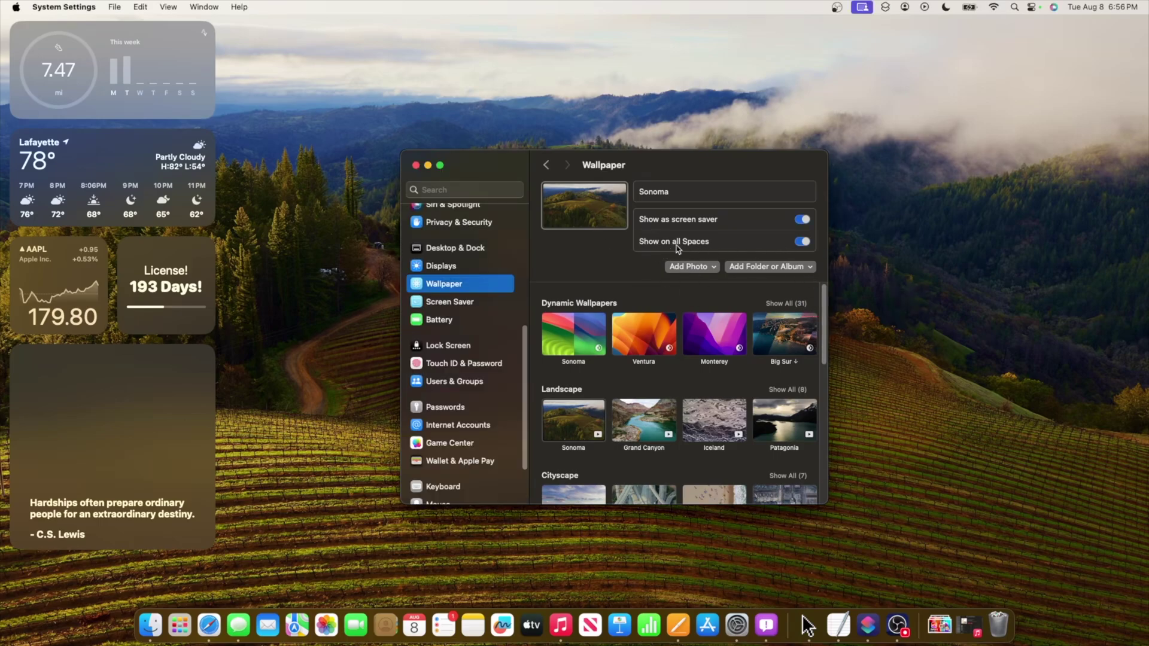
pyautogui.hotkey('ctrl', 'Left')
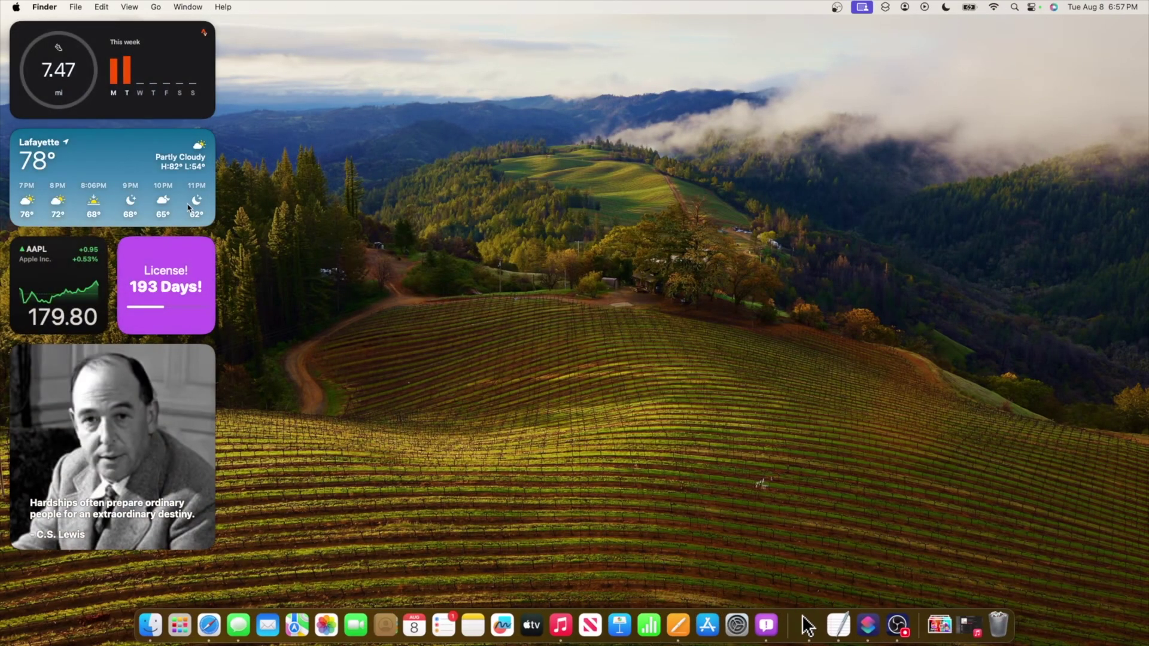
# - Enter widget editing and repeatedly open and close the License countdown widget's settings
pyautogui.rightClick(404, 190)
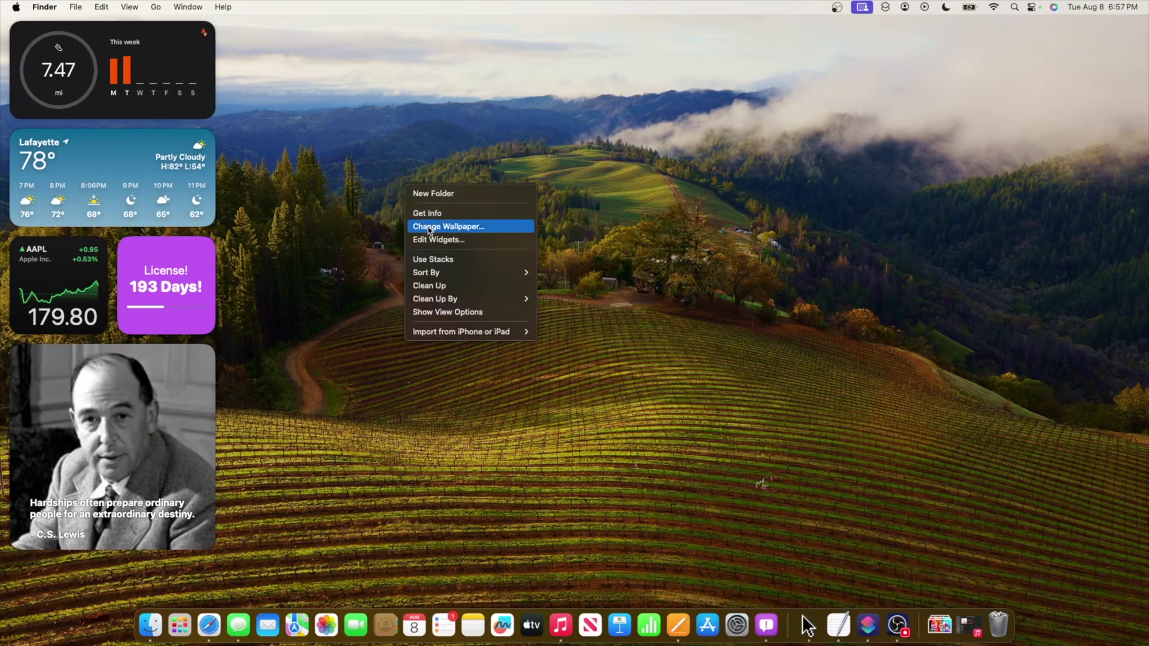
pyautogui.click(432, 239)
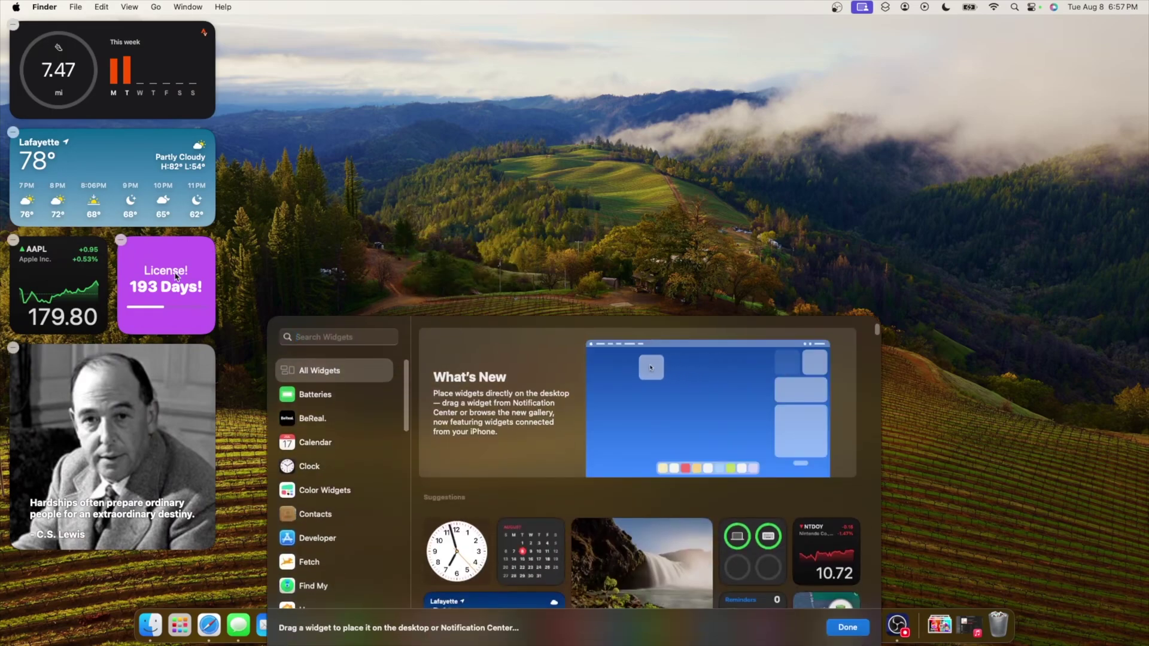
pyautogui.click(173, 278)
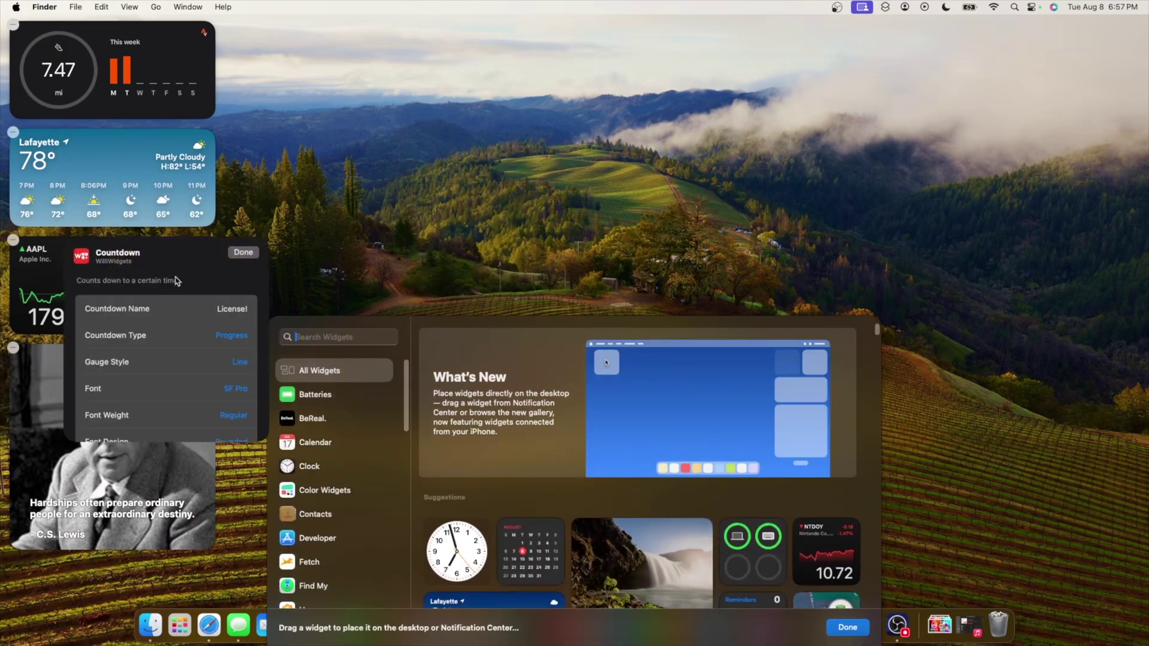
pyautogui.click(243, 252)
pyautogui.click(215, 288)
pyautogui.click(243, 252)
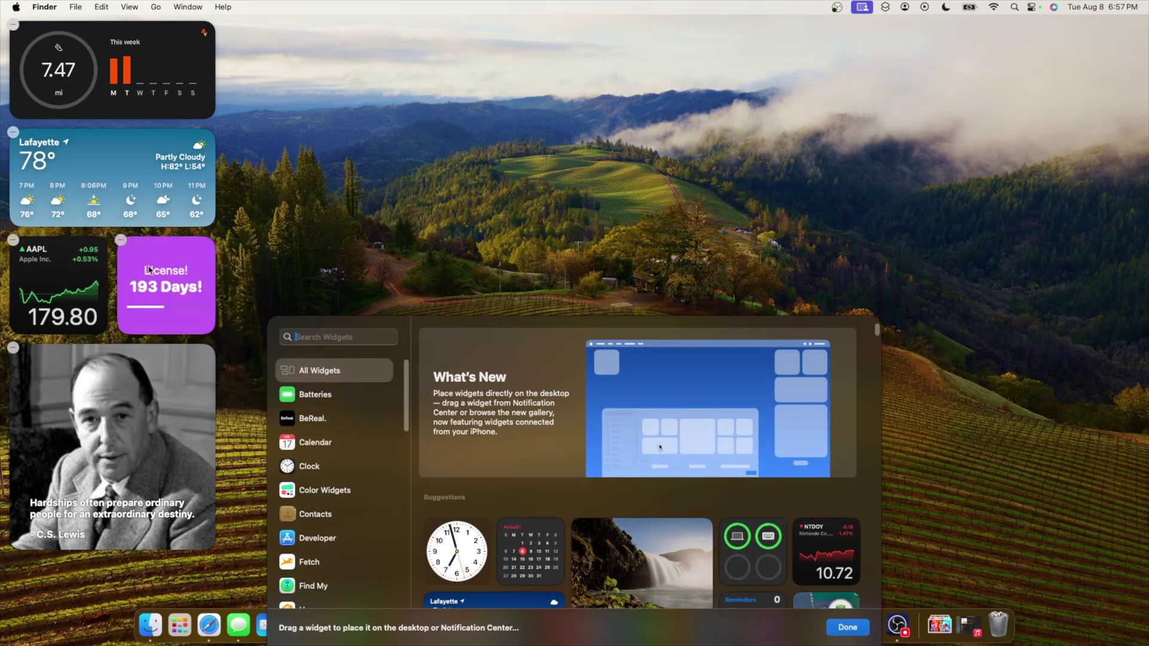
pyautogui.click(149, 269)
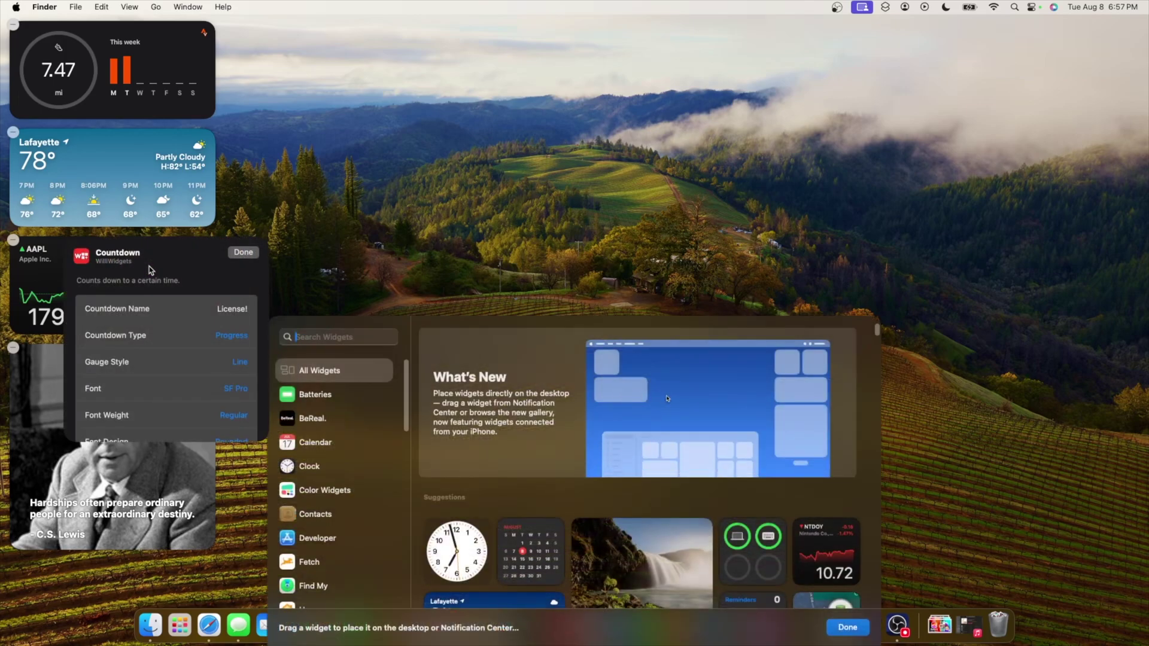
pyautogui.click(254, 252)
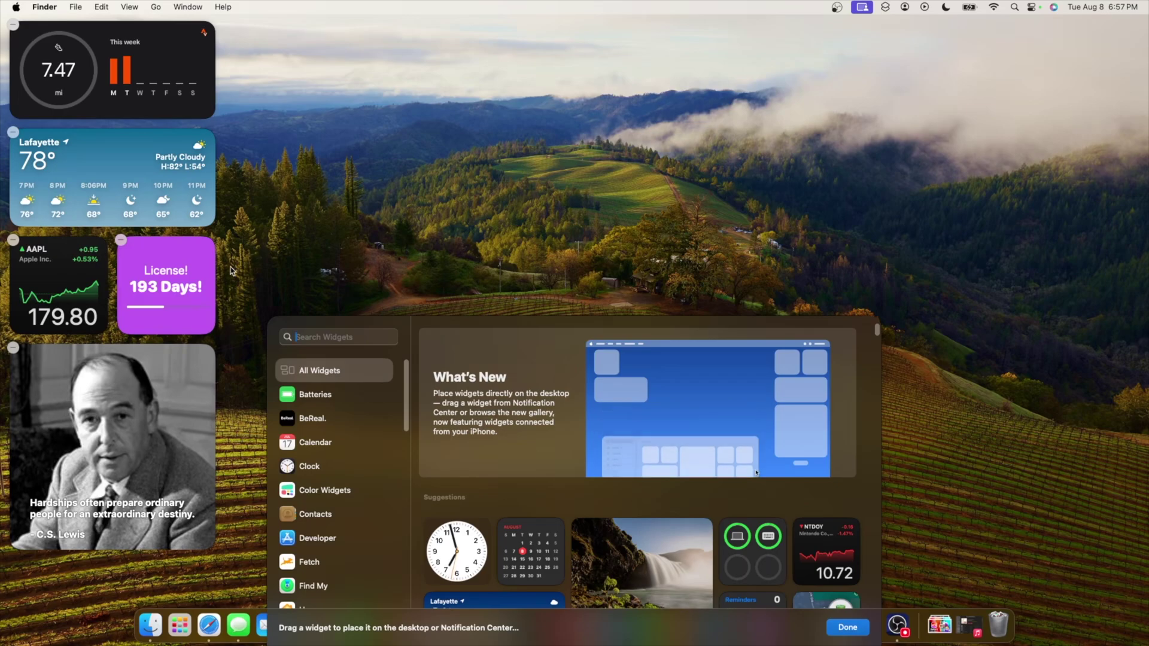
pyautogui.click(170, 267)
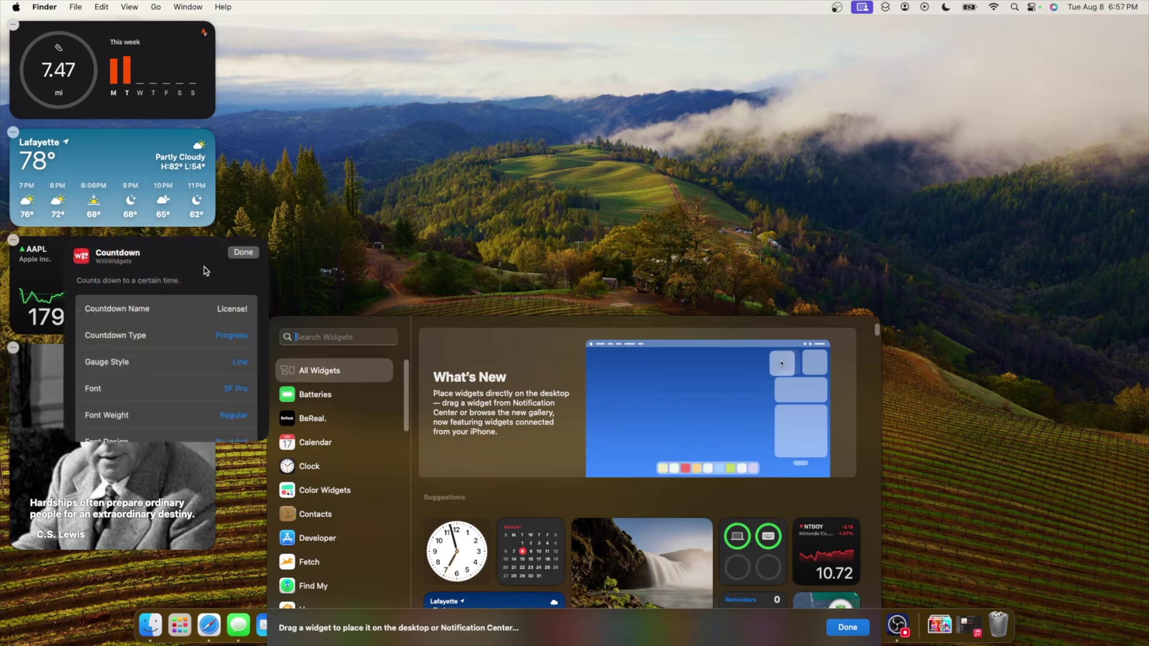
pyautogui.click(240, 255)
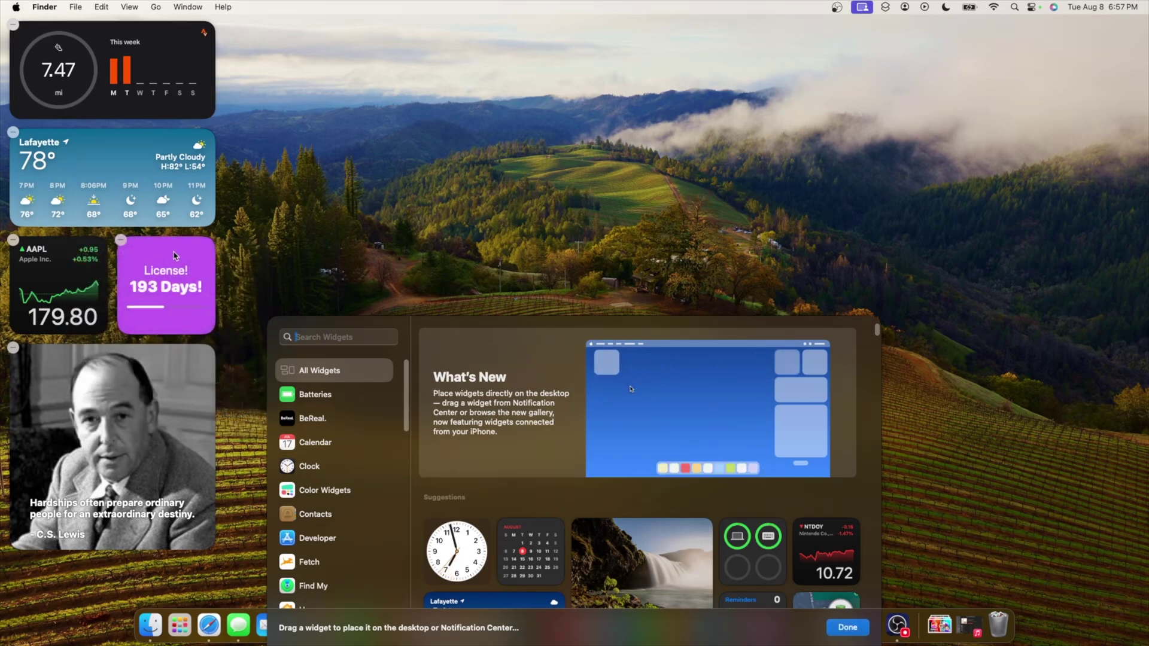
pyautogui.click(199, 309)
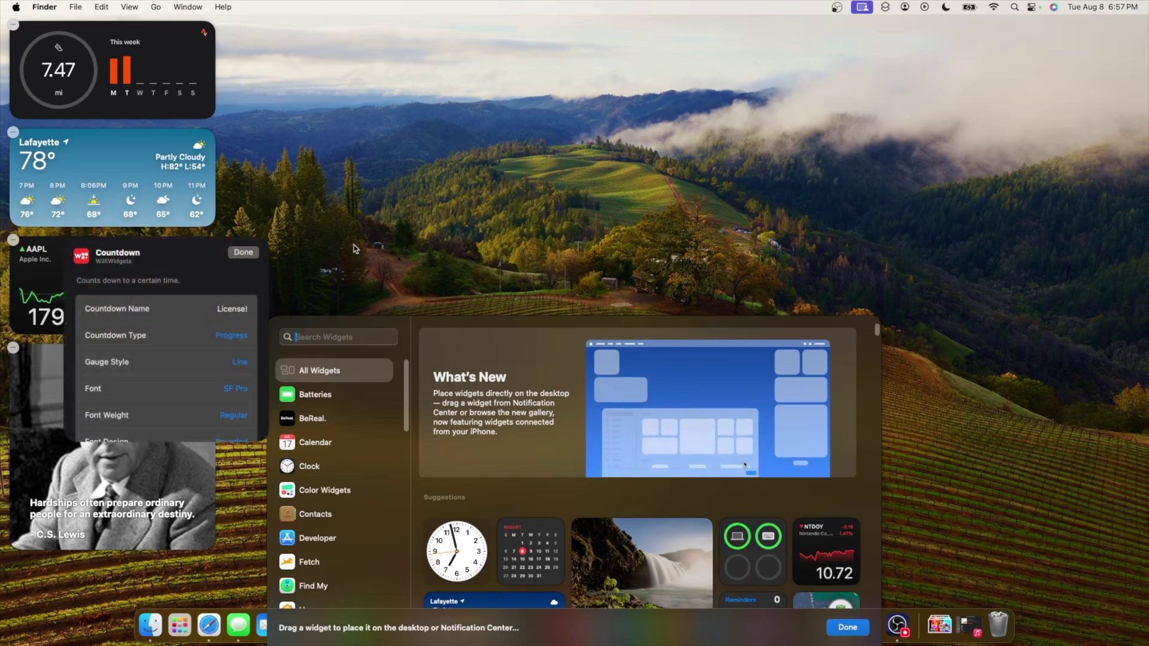
pyautogui.click(254, 253)
# - Check the AAPL stock widget's settings and reposition the Weather widget along the left edge
pyautogui.click(112, 299)
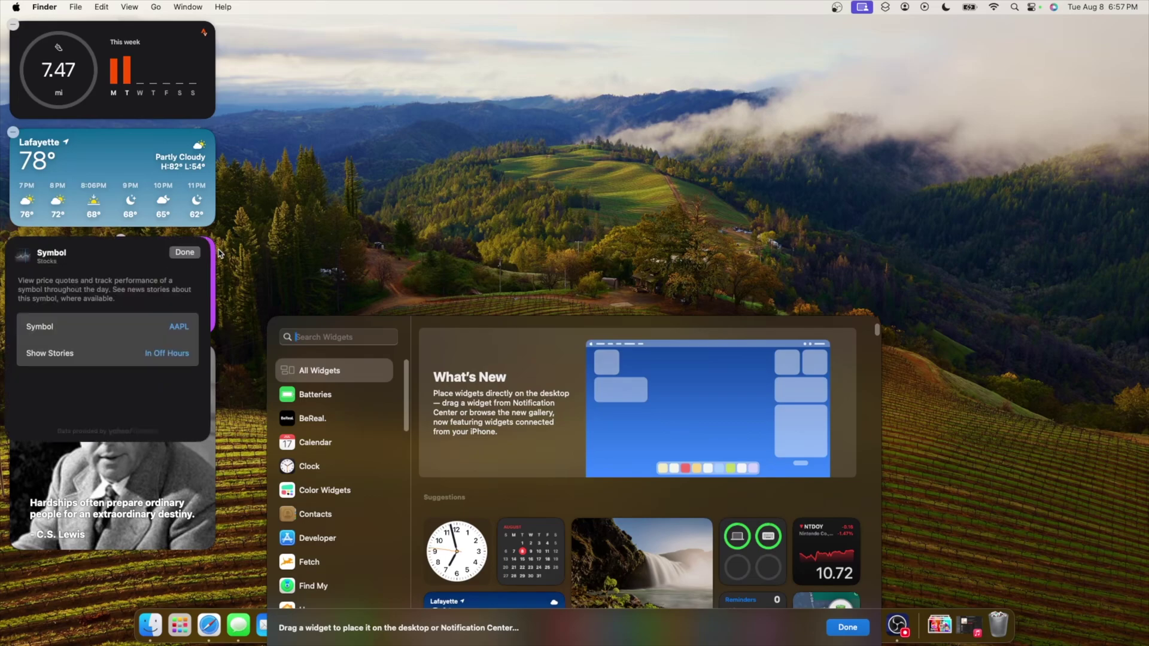
pyautogui.click(186, 251)
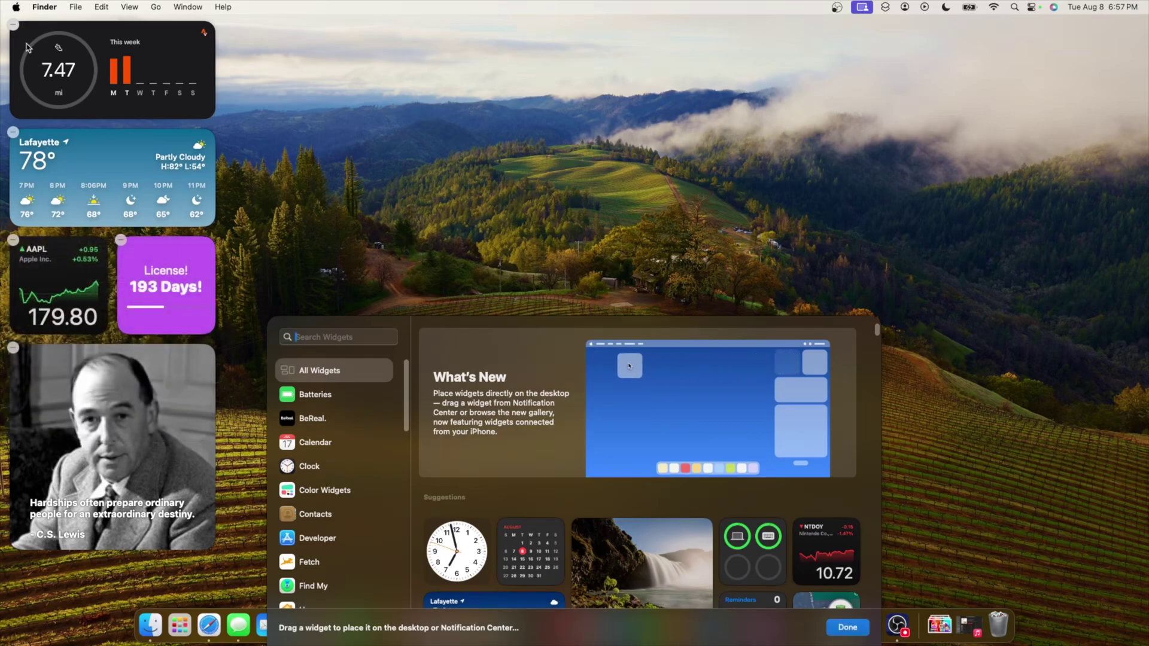
pyautogui.click(42, 304)
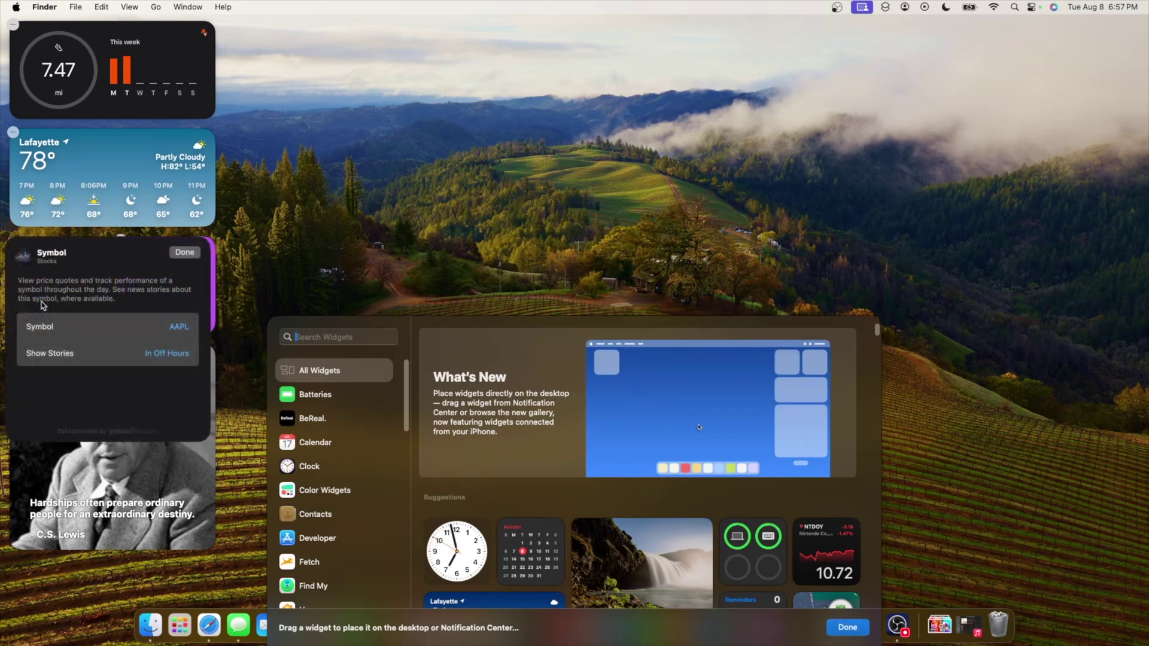
pyautogui.moveTo(25, 226)
pyautogui.mouseDown()
pyautogui.moveTo(6, 231)
pyautogui.moveTo(57, 266)
pyautogui.moveTo(3, 230)
pyautogui.moveTo(2, 239)
pyautogui.moveTo(12, 233)
pyautogui.mouseUp()
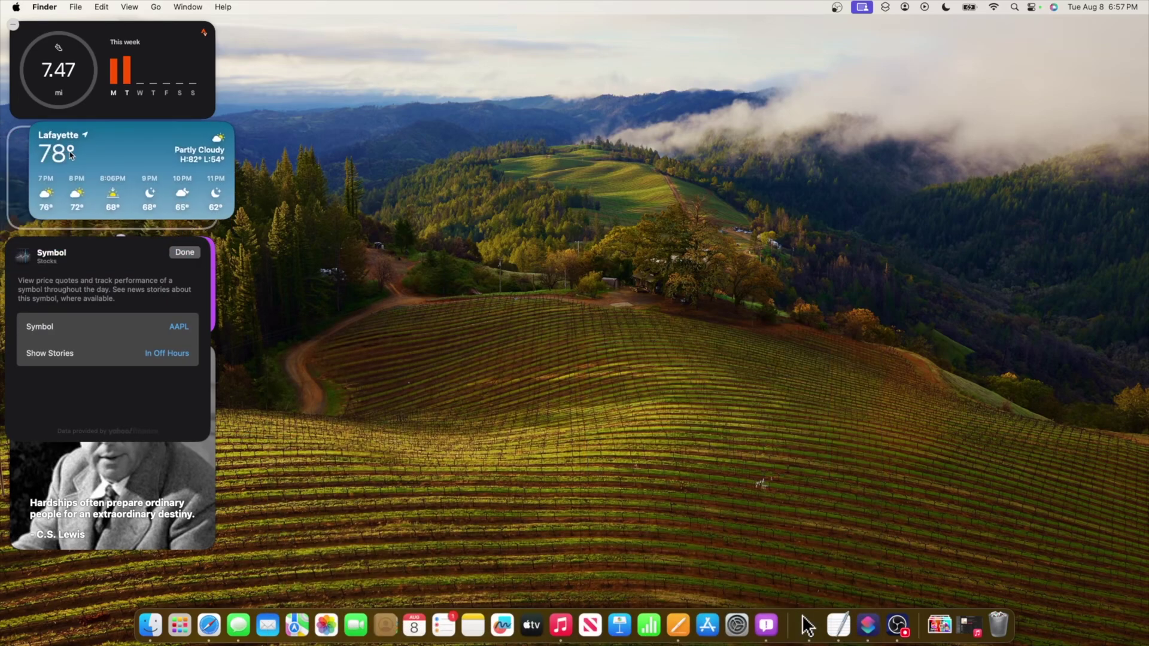
pyautogui.click(96, 265)
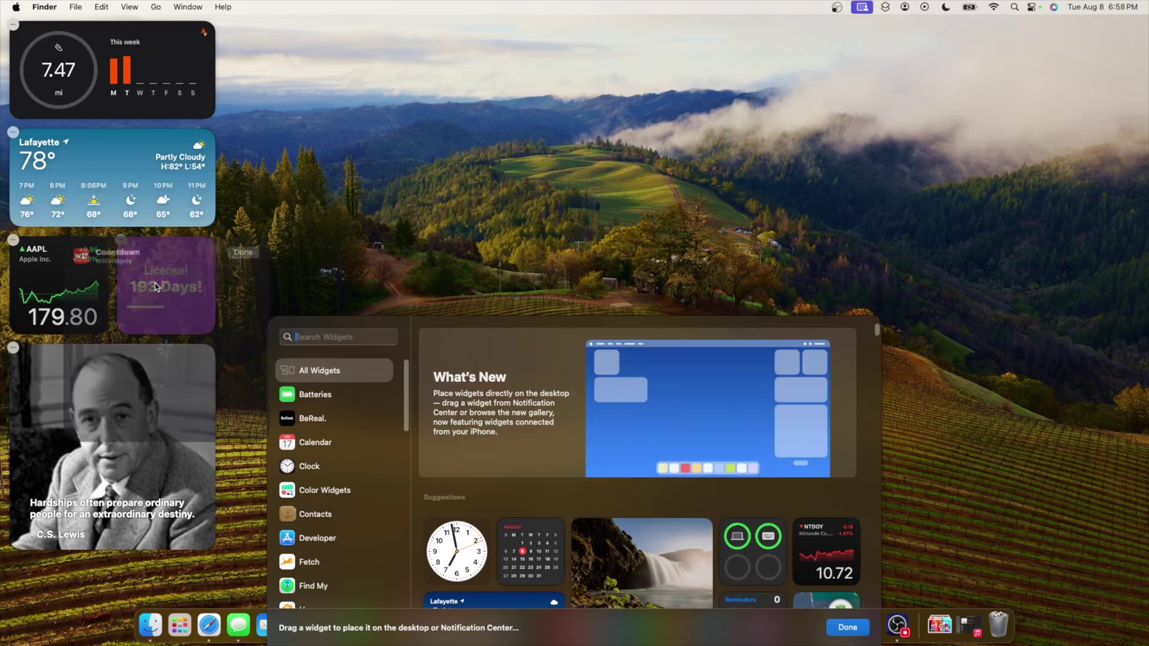
pyautogui.click(246, 252)
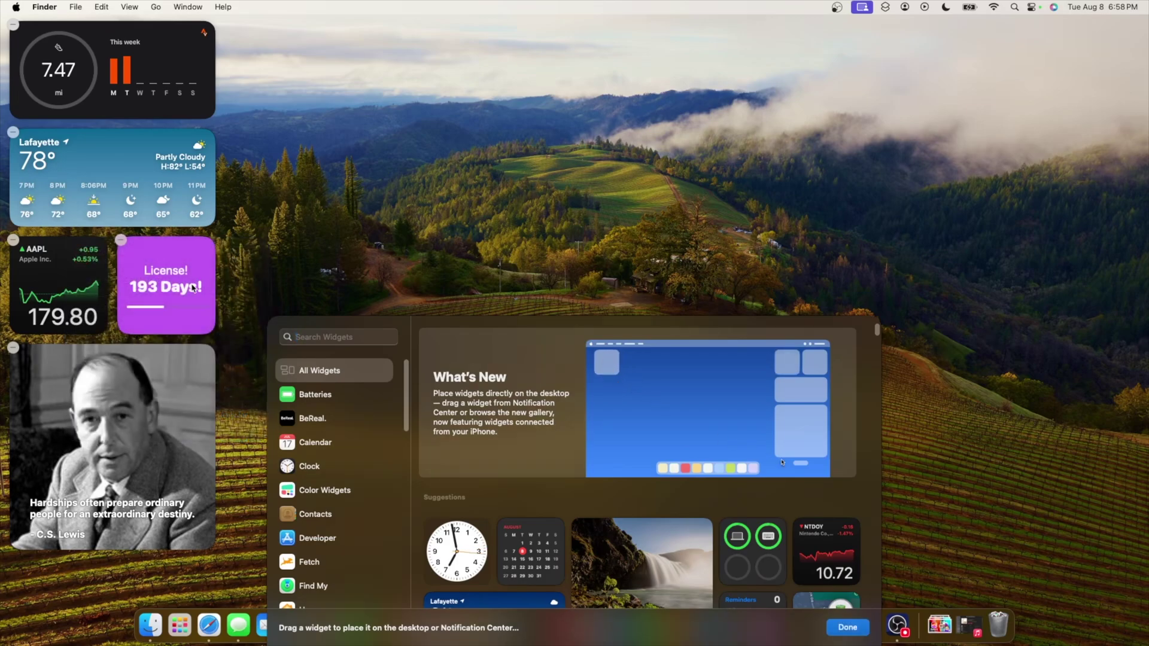
# - Place a Home accessories widget beside the License widget and launch Home from it
pyautogui.click(167, 282)
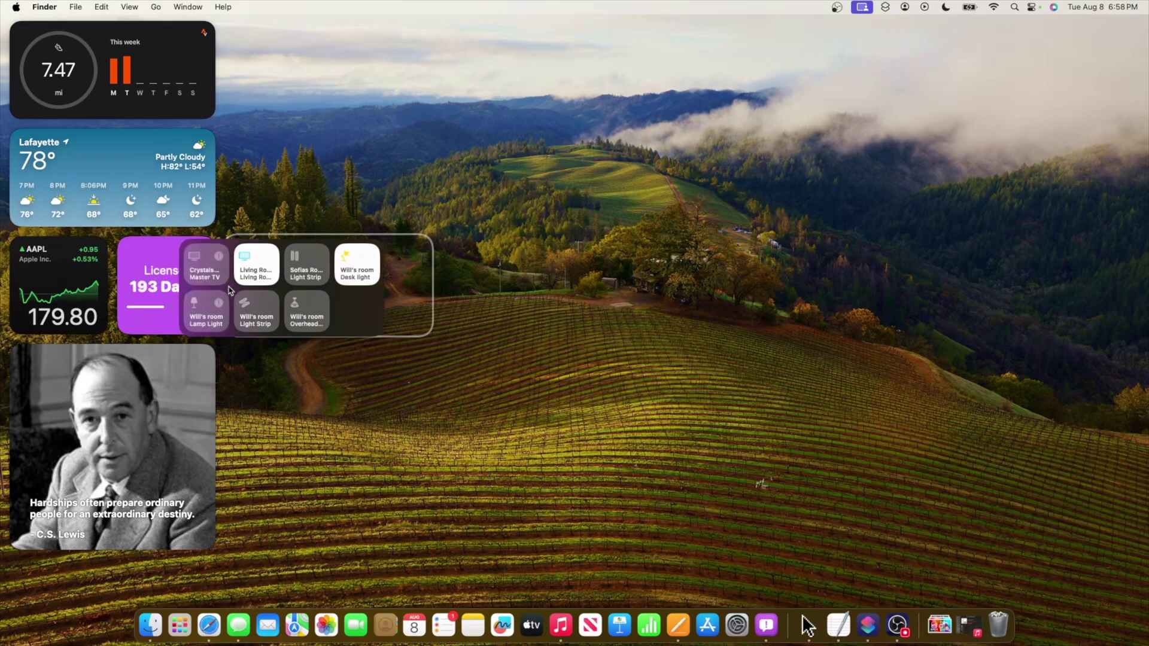
pyautogui.moveTo(229, 290); pyautogui.dragTo(275, 293)
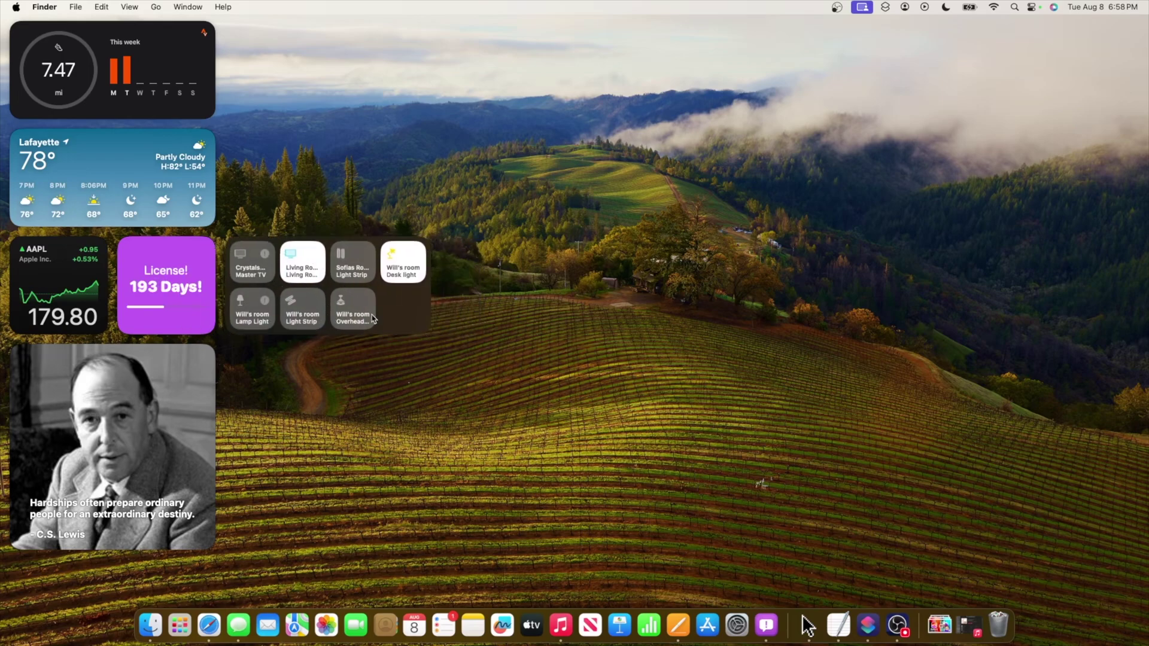
pyautogui.click(389, 325)
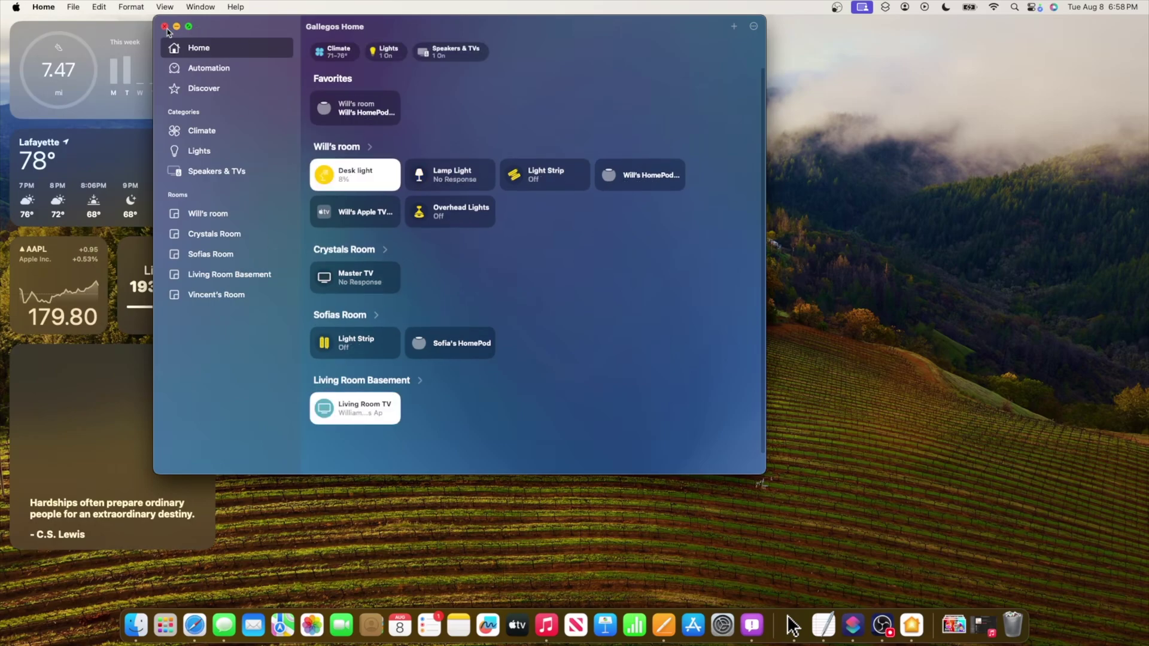
# - Close the Home app window
pyautogui.click(164, 26)
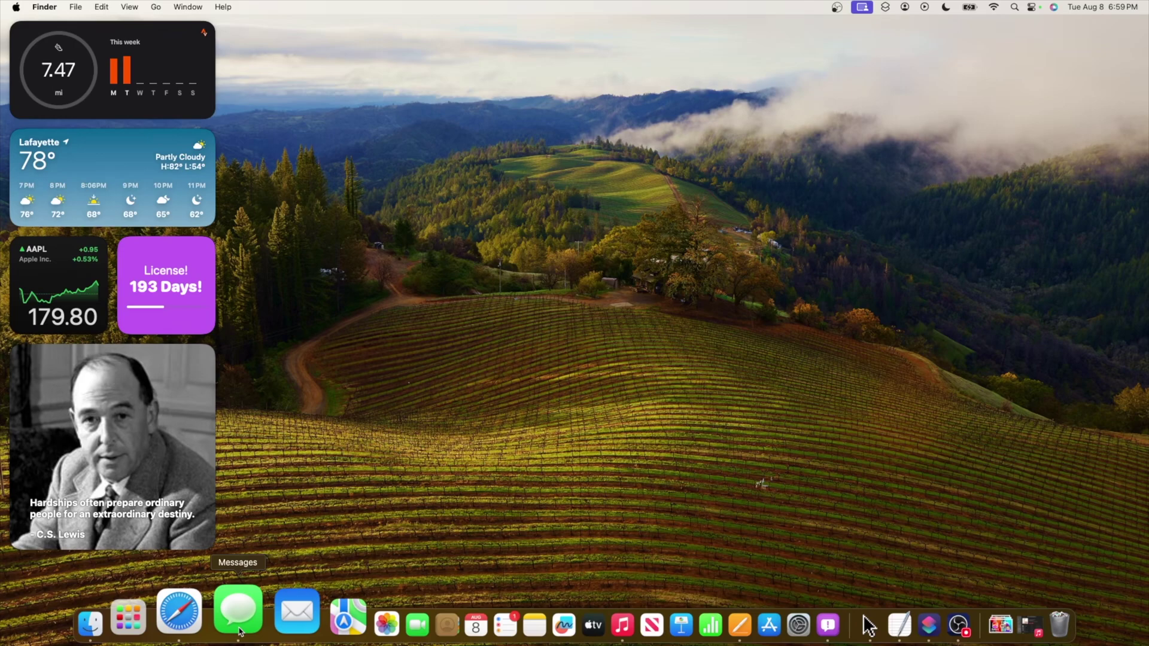
# - Open Messages and send the test message 'Osirudhismjflkhskjhakmshmdkga'
pyautogui.click(239, 628)
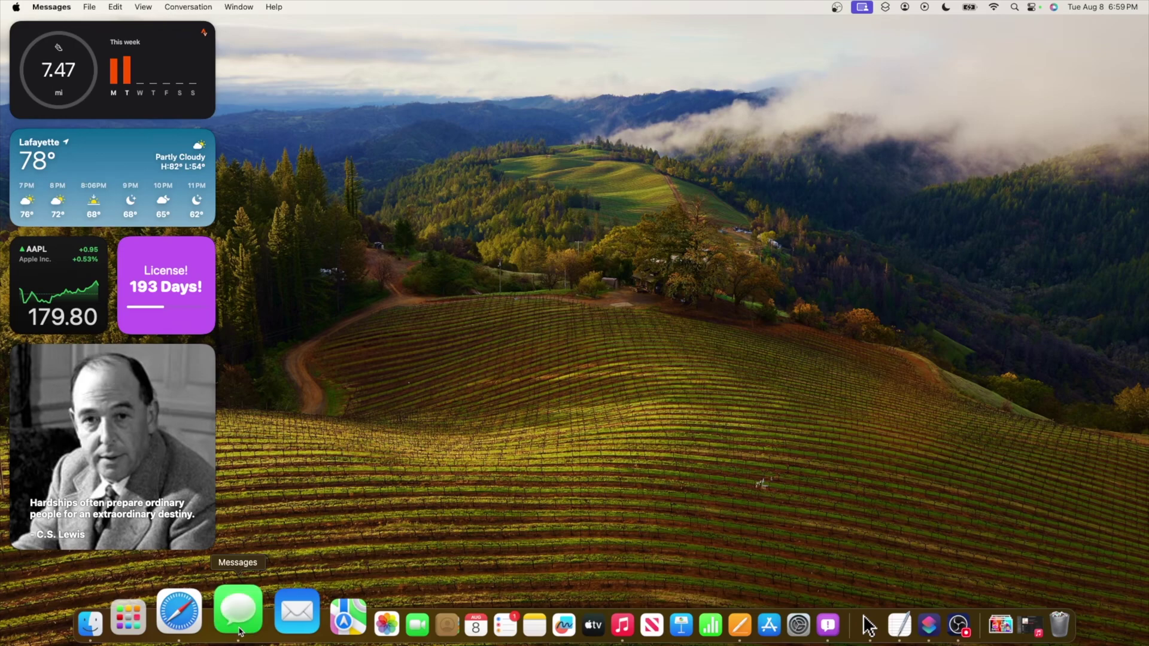
pyautogui.write('Osirudhismjflkhskjhakmshmdkga')
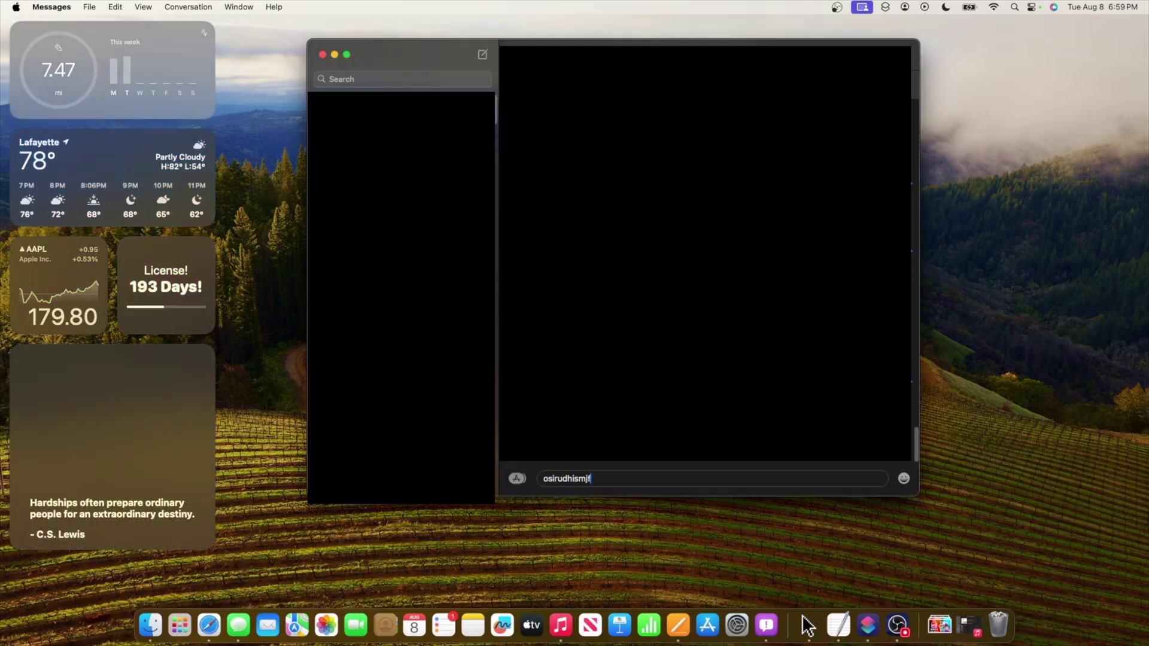
pyautogui.press('Return')
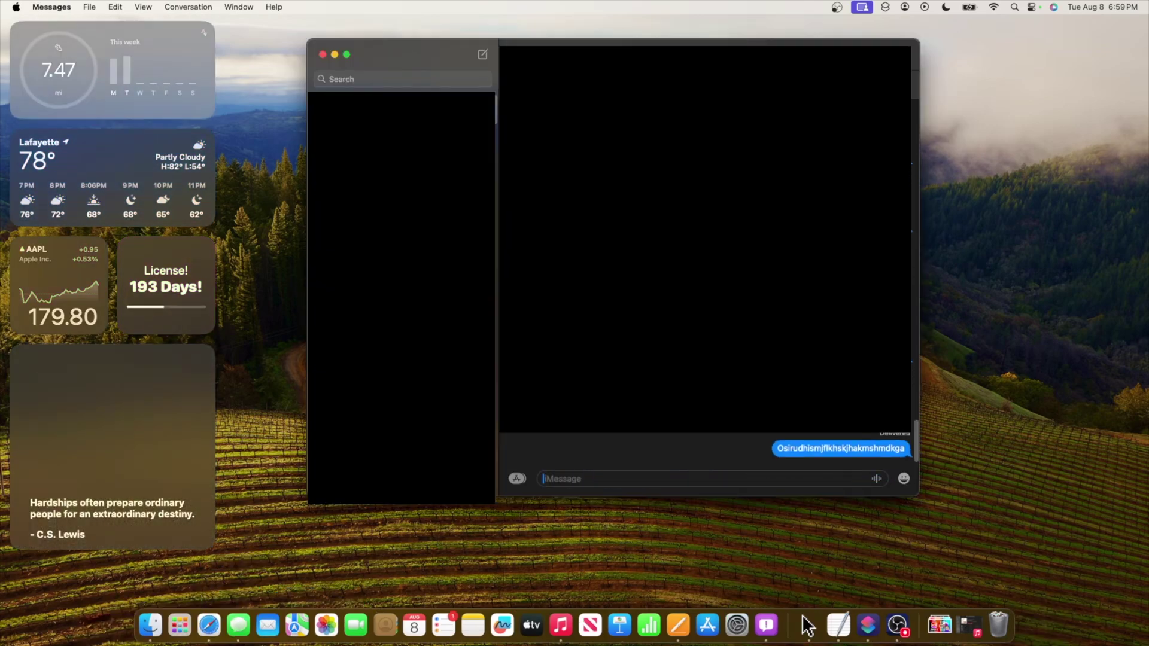
# - Unsend the sent message with Undo Send and close Messages
pyautogui.click(804, 443)
pyautogui.rightClick(802, 441)
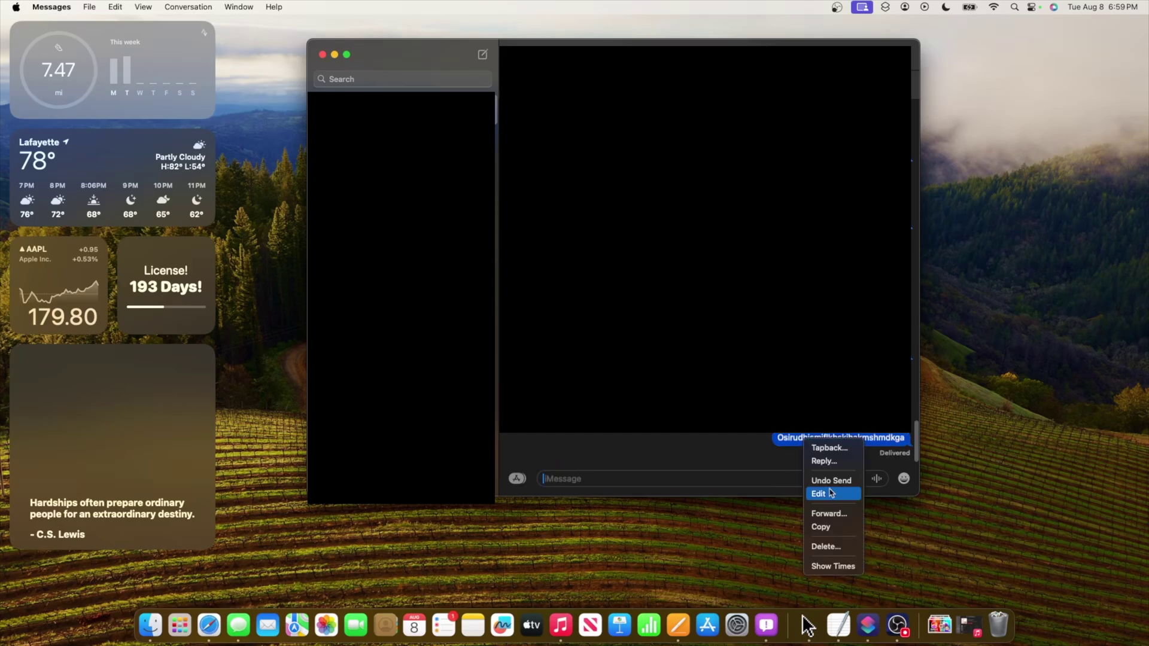
pyautogui.click(832, 477)
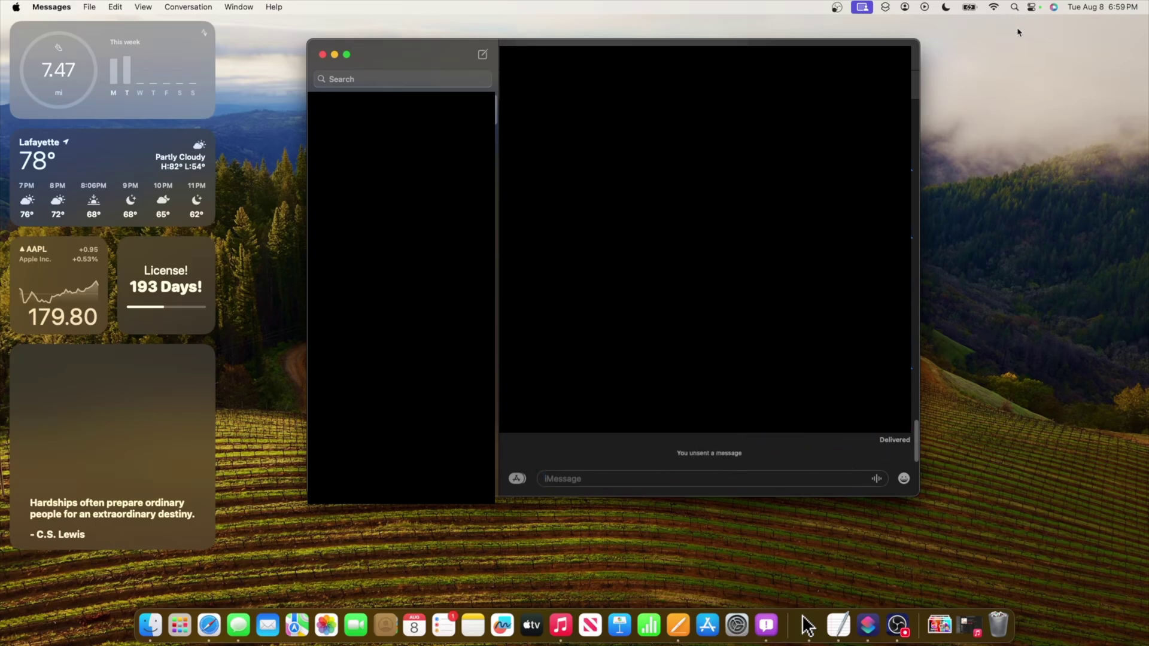
pyautogui.click(322, 54)
pyautogui.moveTo(487, 226); pyautogui.dragTo(772, 485)
pyautogui.moveTo(389, 228); pyautogui.dragTo(707, 460)
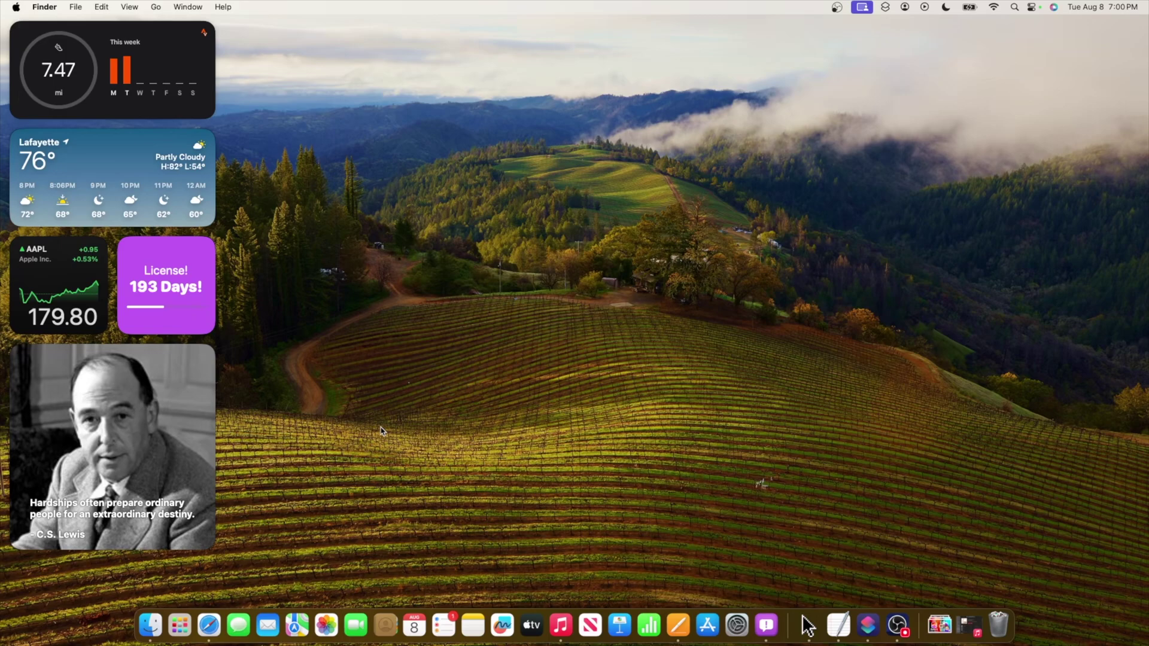
# - Open System Settings and hide the App Store from its Dock menu
pyautogui.click(694, 602)
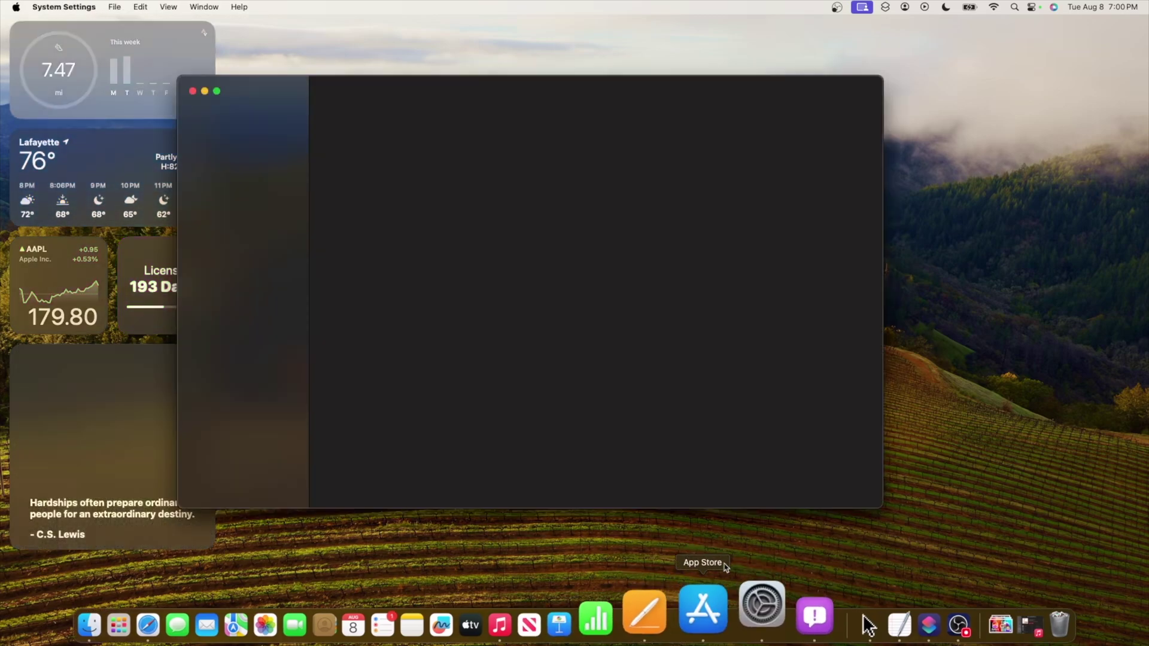
pyautogui.rightClick(707, 607)
pyautogui.click(718, 542)
# - Set the Sonoma landscape as the wallpaper in the Wallpaper pane
pyautogui.scroll(-3, 443, 444)
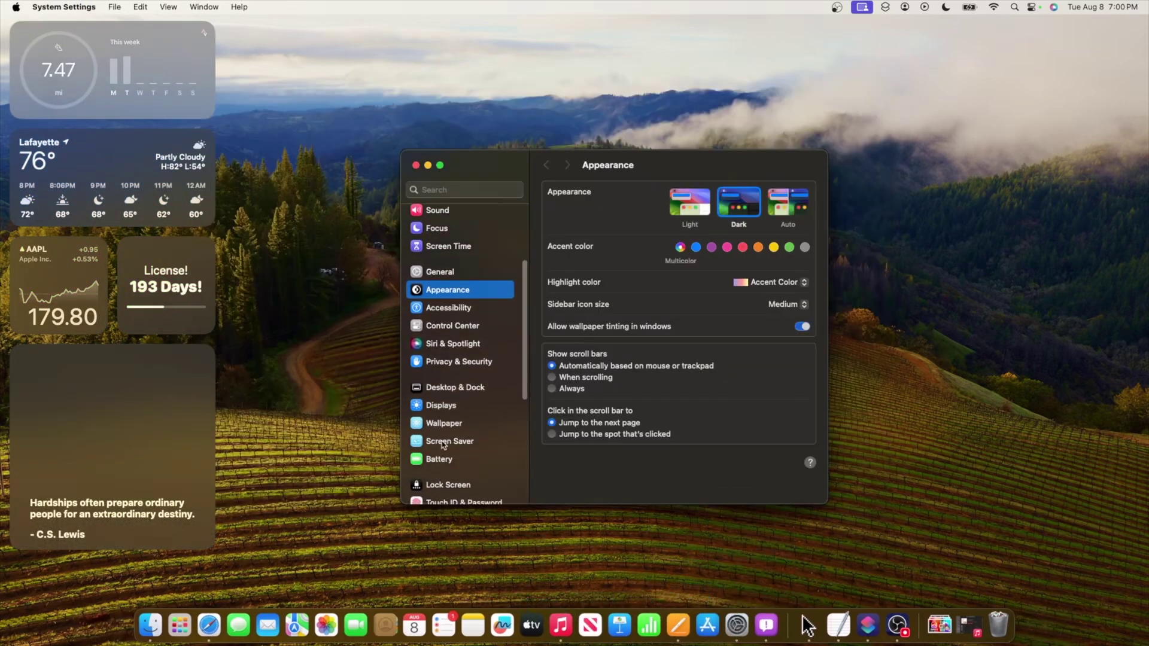
pyautogui.click(473, 425)
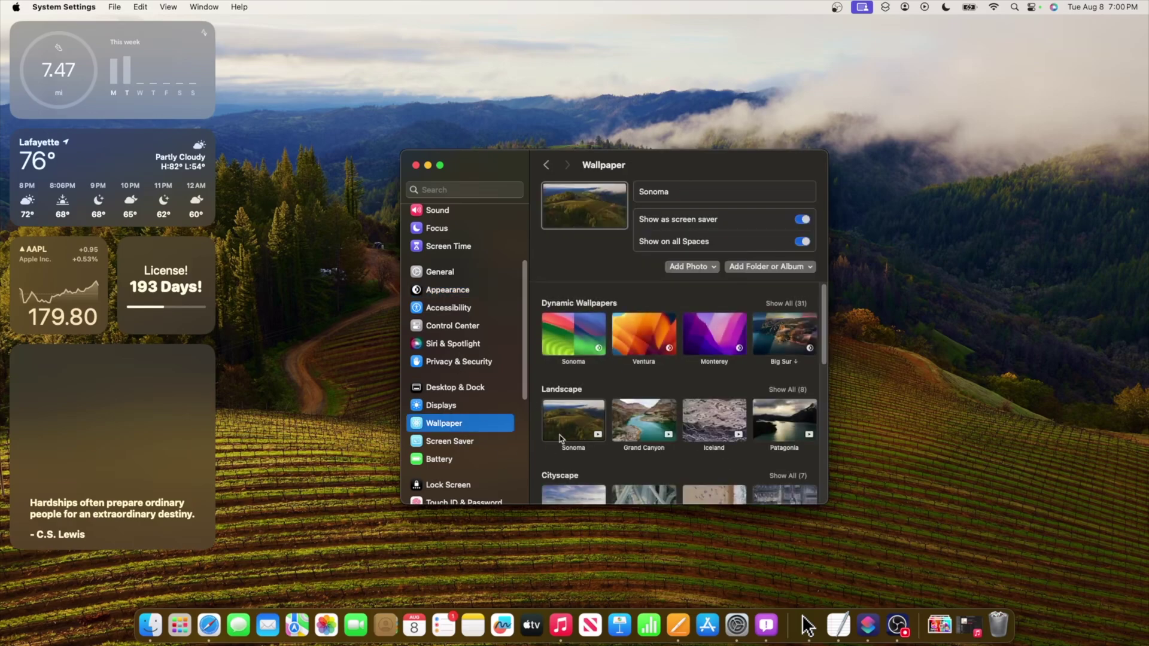
pyautogui.scroll(-4, 779, 371)
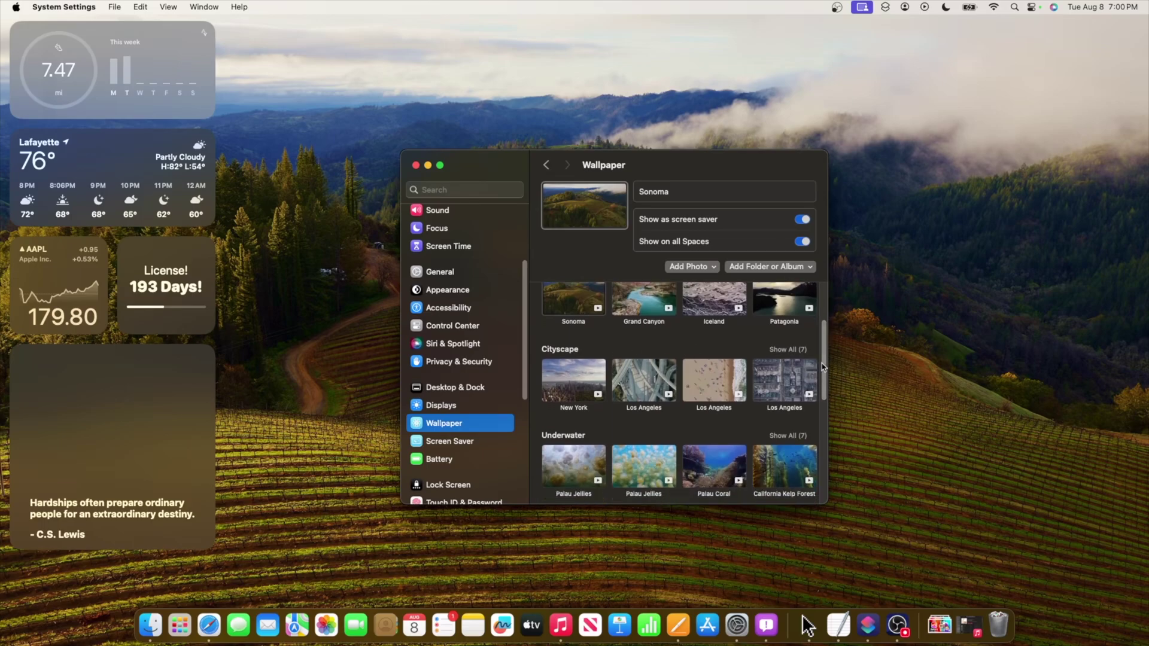
pyautogui.scroll(2, 811, 368)
pyautogui.click(603, 335)
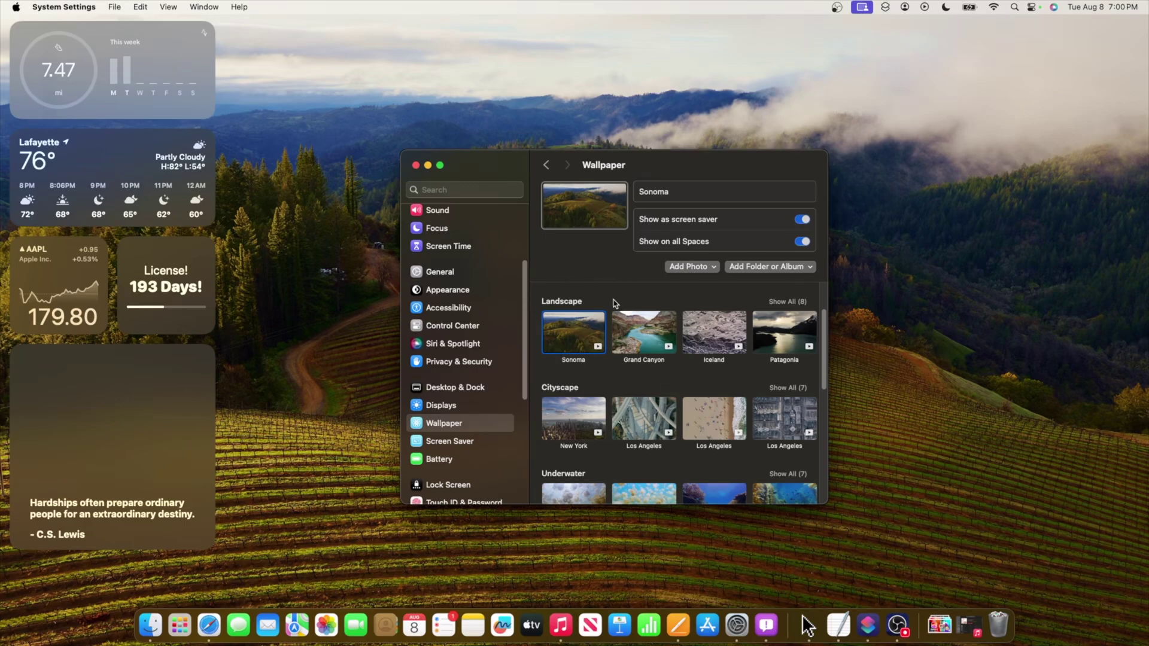
# - Switch Space and launch Terminal by searching 'term' in Spotlight
pyautogui.hotkey('ctrl', 'Left')
pyautogui.press('super+space')
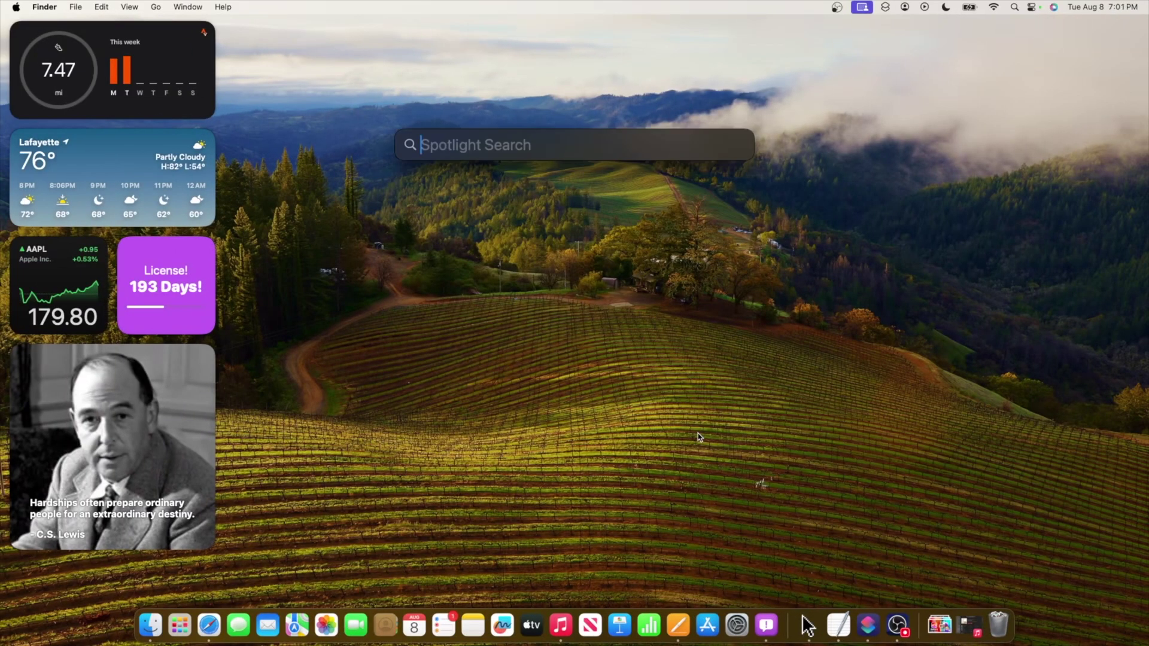
pyautogui.write('term')
pyautogui.press('Return')
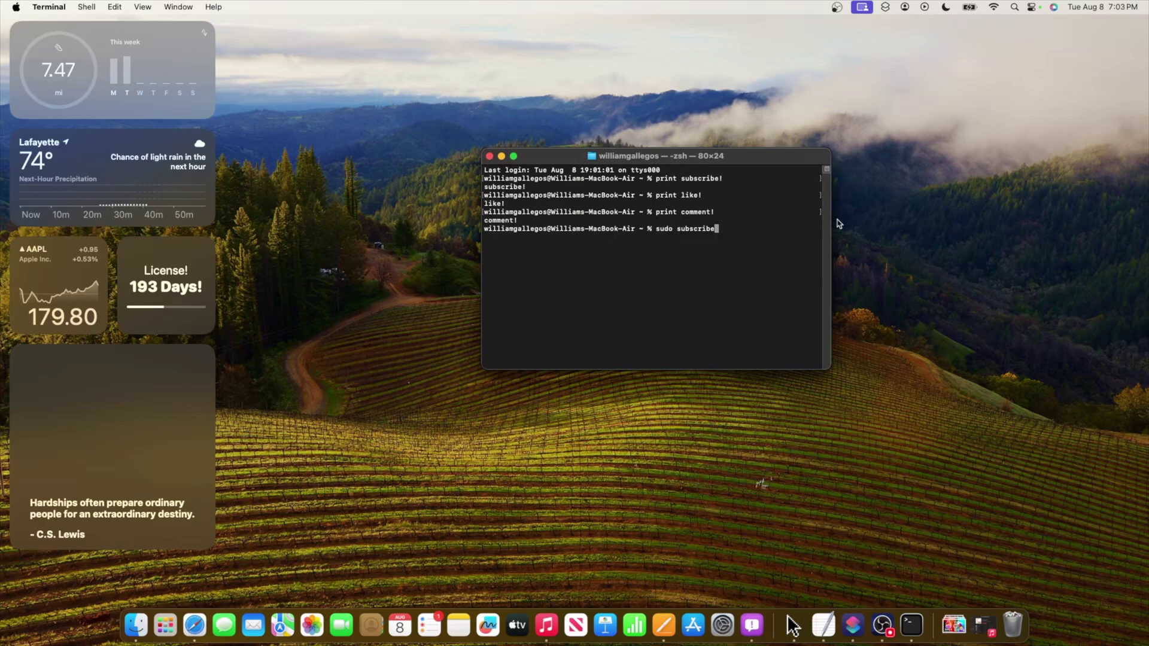
# - Split the Terminal window into four panes, resizing the first split
pyautogui.click(827, 170)
pyautogui.moveTo(810, 267); pyautogui.dragTo(784, 329)
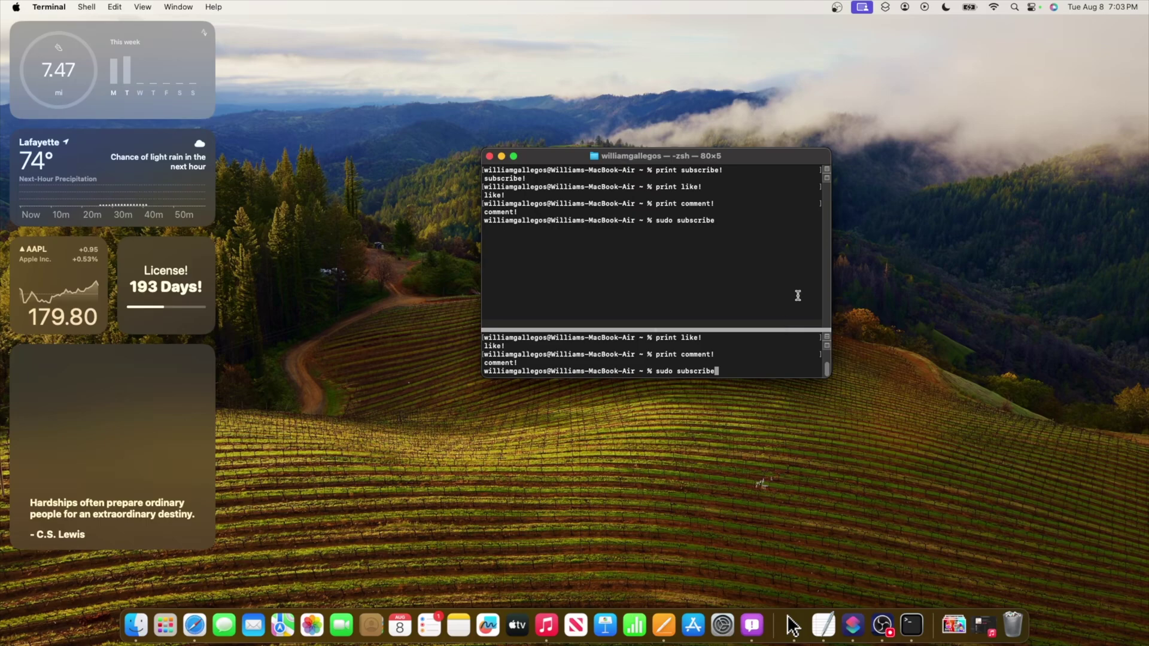
pyautogui.click(827, 174)
pyautogui.click(827, 169)
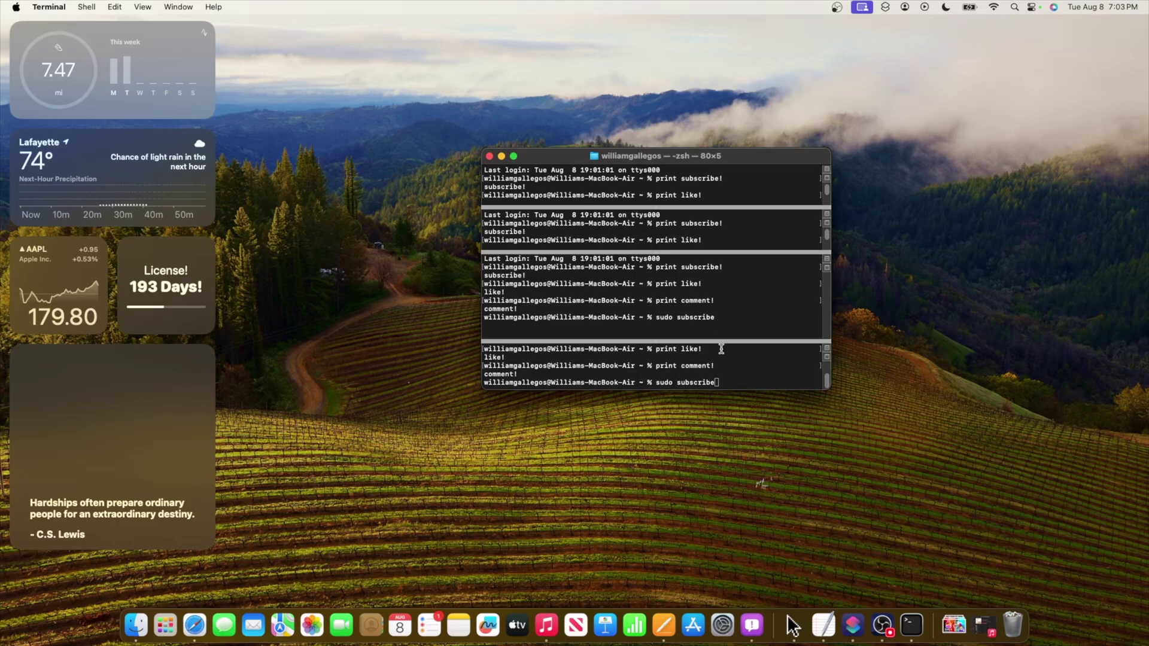
pyautogui.scroll(3, 729, 369)
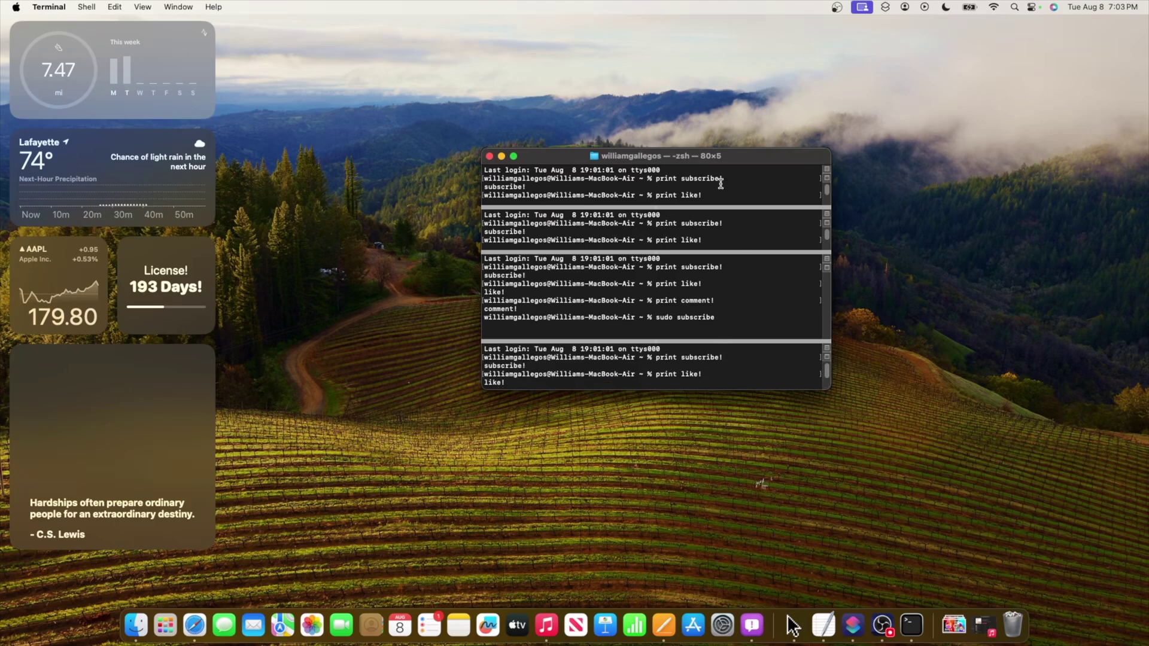
pyautogui.scroll(-3, 722, 189)
pyautogui.scroll(3, 722, 191)
# - Launch Music from Launchpad, view its menu, then open Launchpad's Other utilities folder
pyautogui.press('F4')
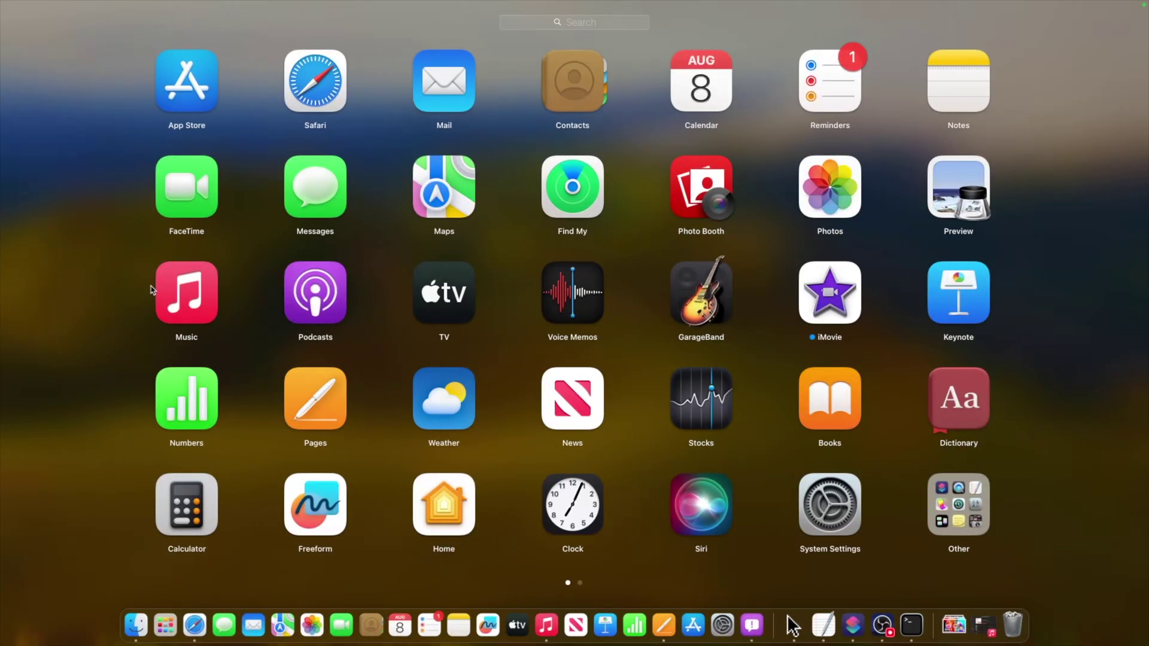
pyautogui.click(154, 291)
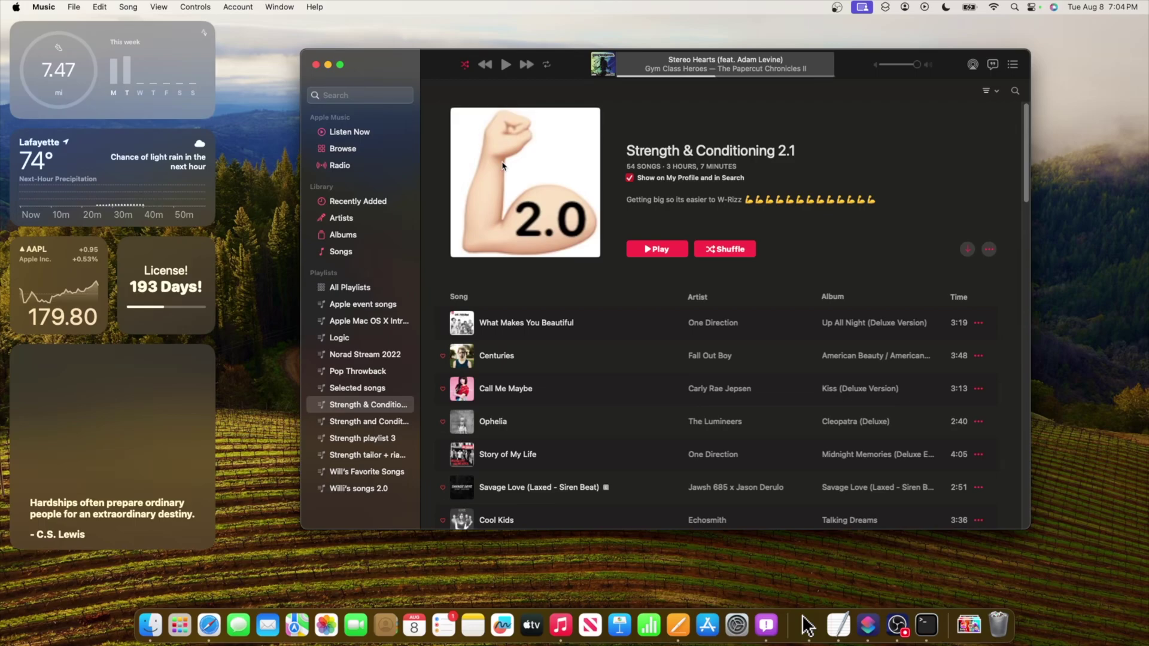
pyautogui.click(41, 6)
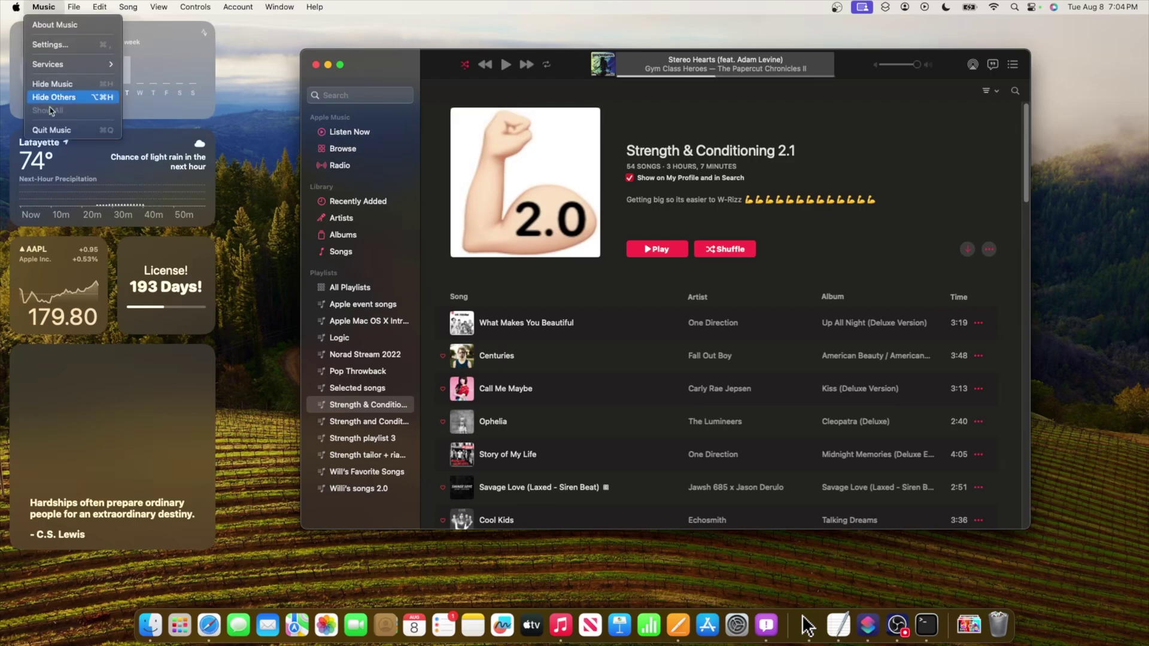
pyautogui.press('F4')
pyautogui.click(960, 505)
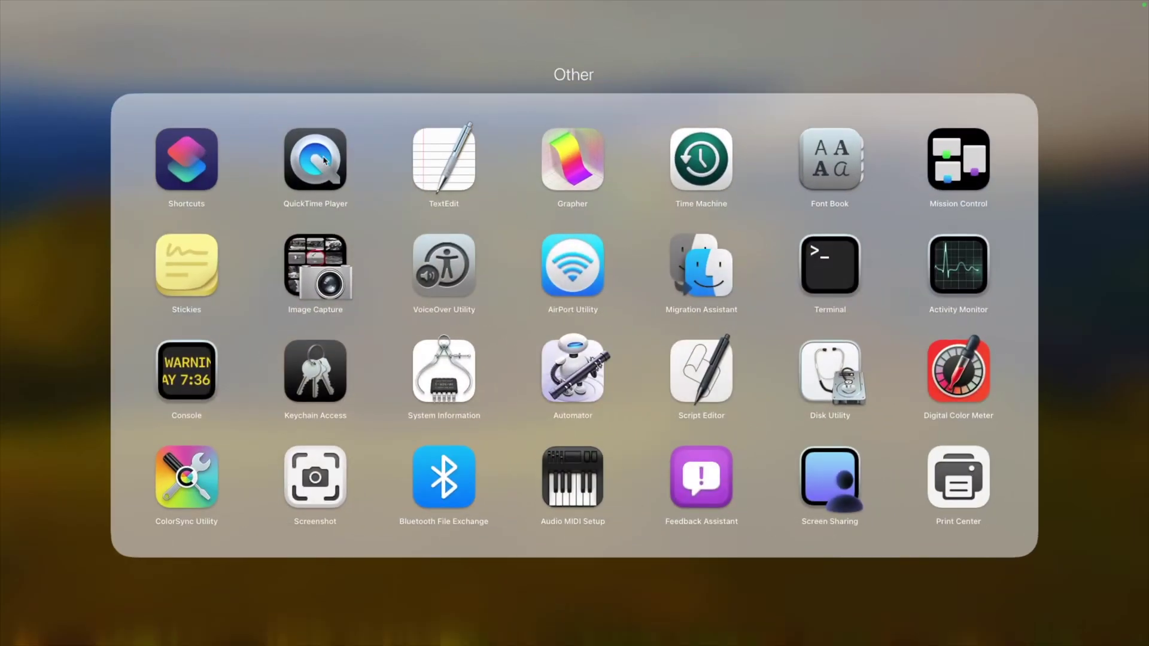
# - Launch QuickTime Player from the Other folder and dismiss its open-file window
pyautogui.click(316, 159)
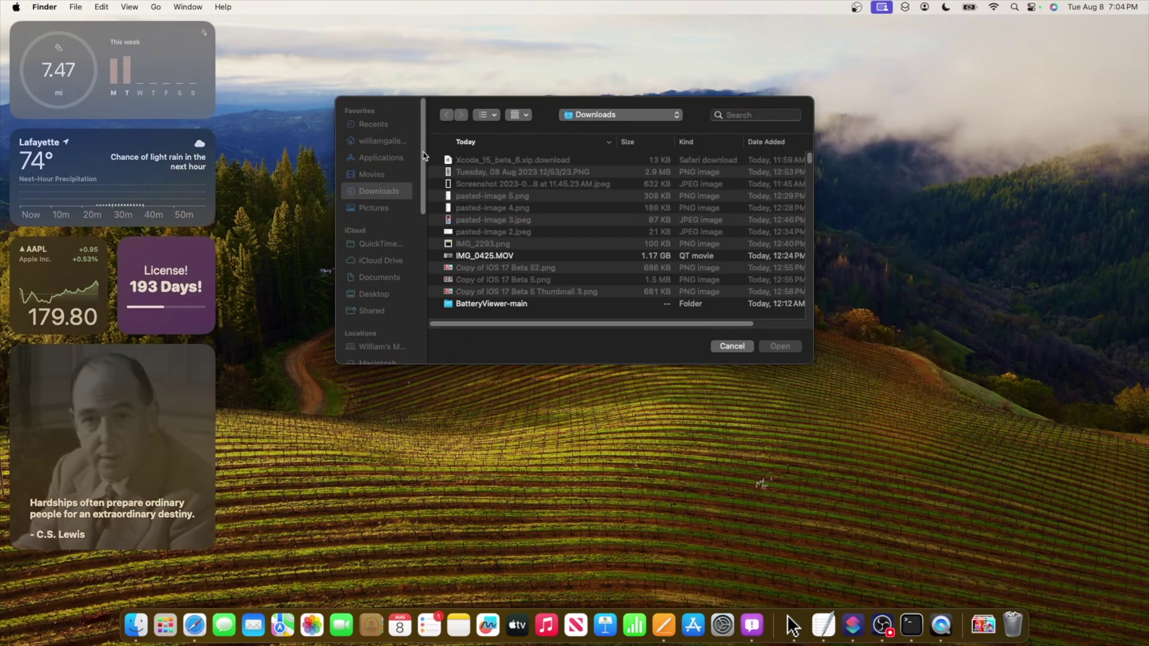
pyautogui.click(75, 6)
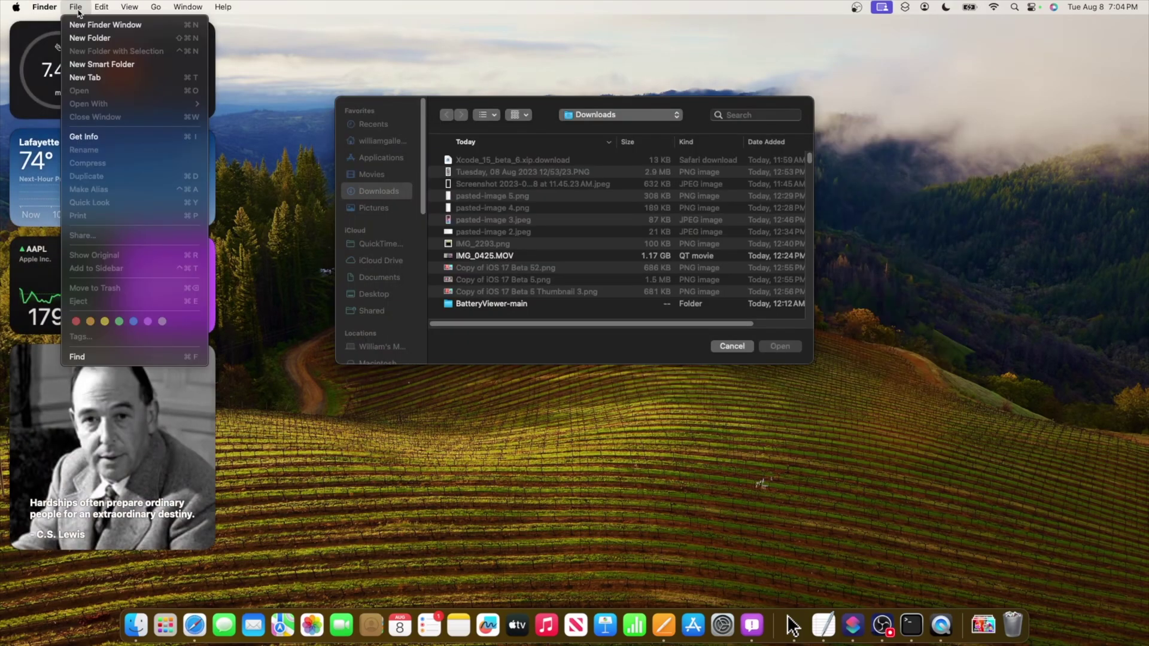
pyautogui.click(434, 94)
pyautogui.click(546, 97)
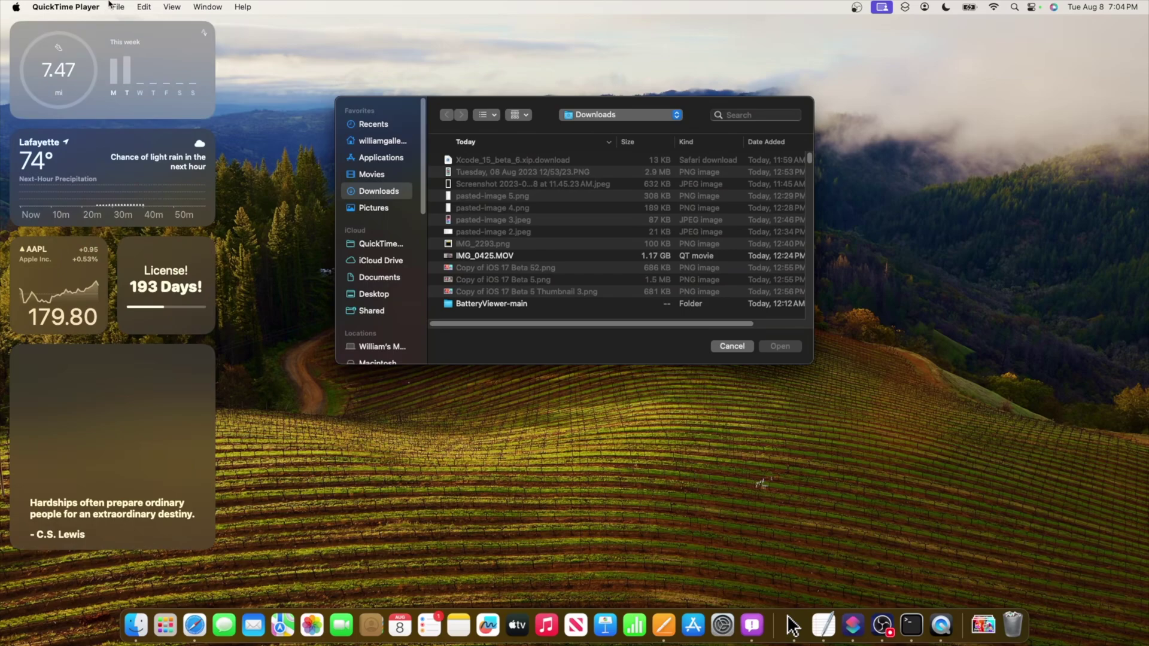
# - Start a new screen recording from QuickTime Player's File menu and begin capturing
pyautogui.click(118, 7)
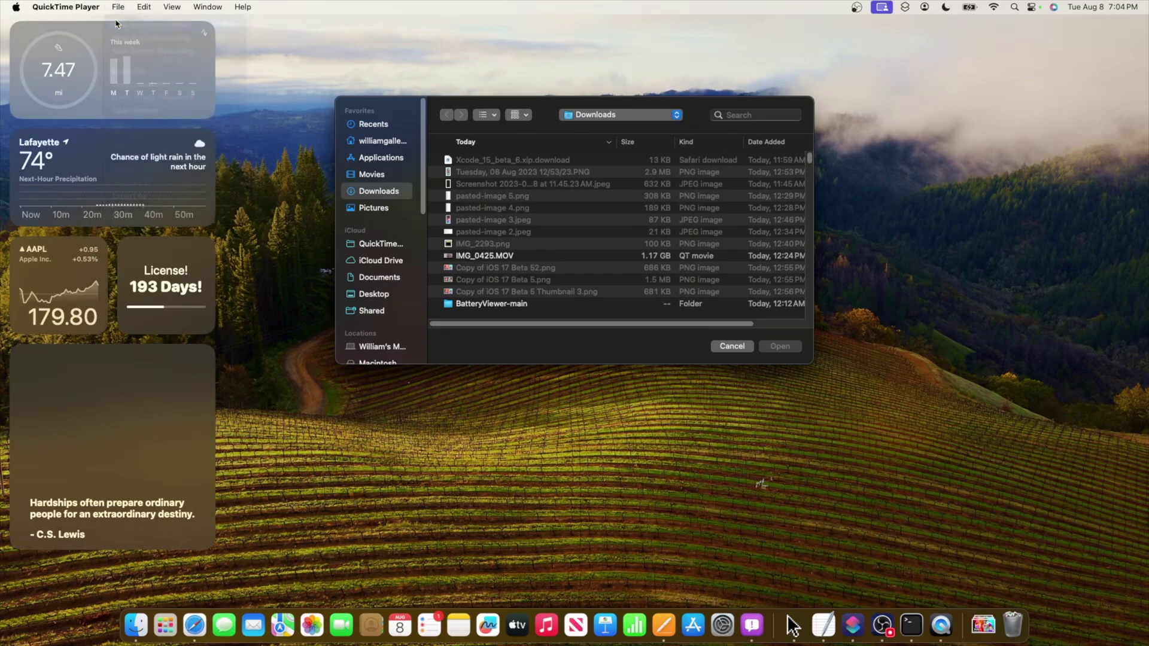
pyautogui.click(153, 51)
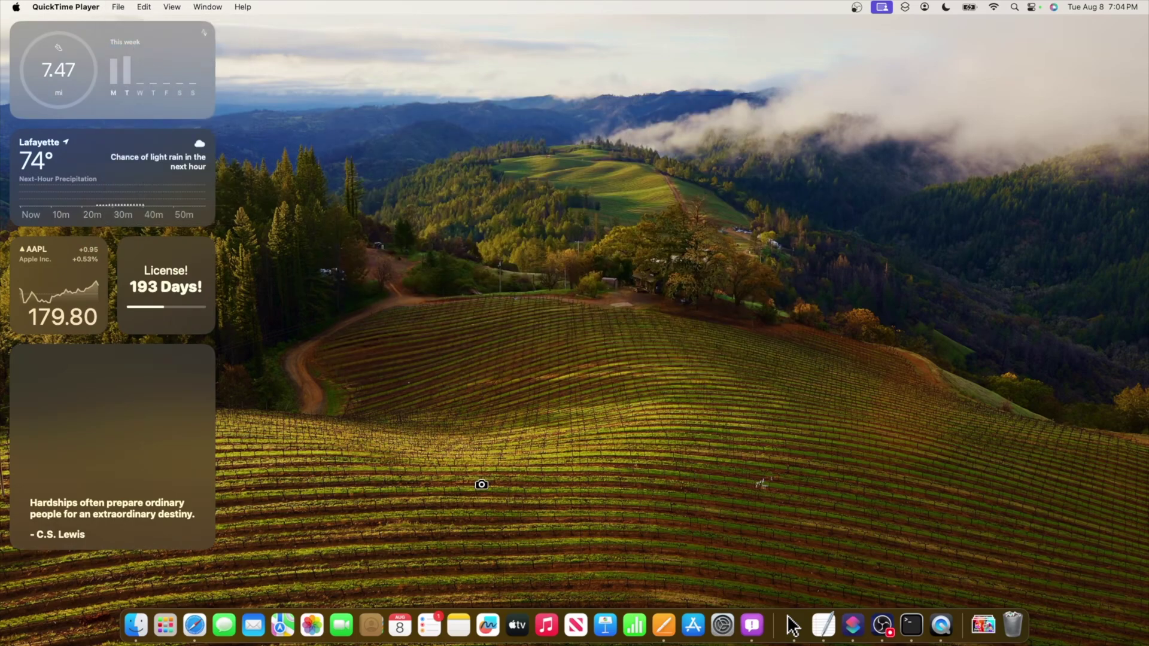
pyautogui.click(479, 473)
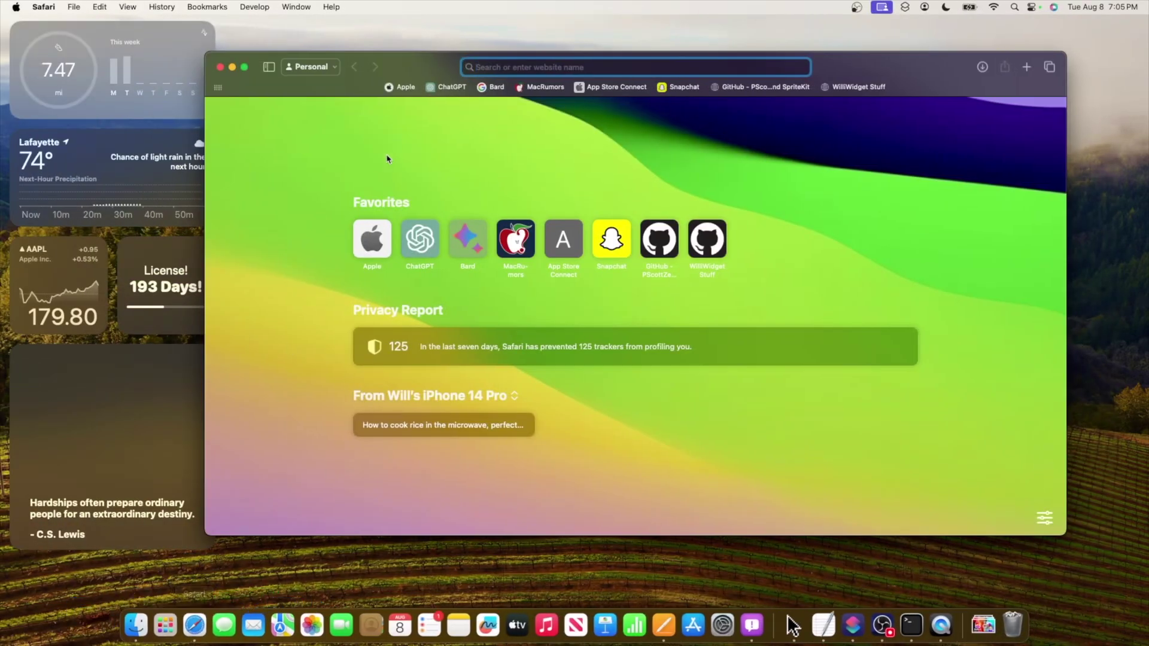
# - Switch from the Personal profile to the YouTube profile window, close it, and reopen the profile menu
pyautogui.click(306, 68)
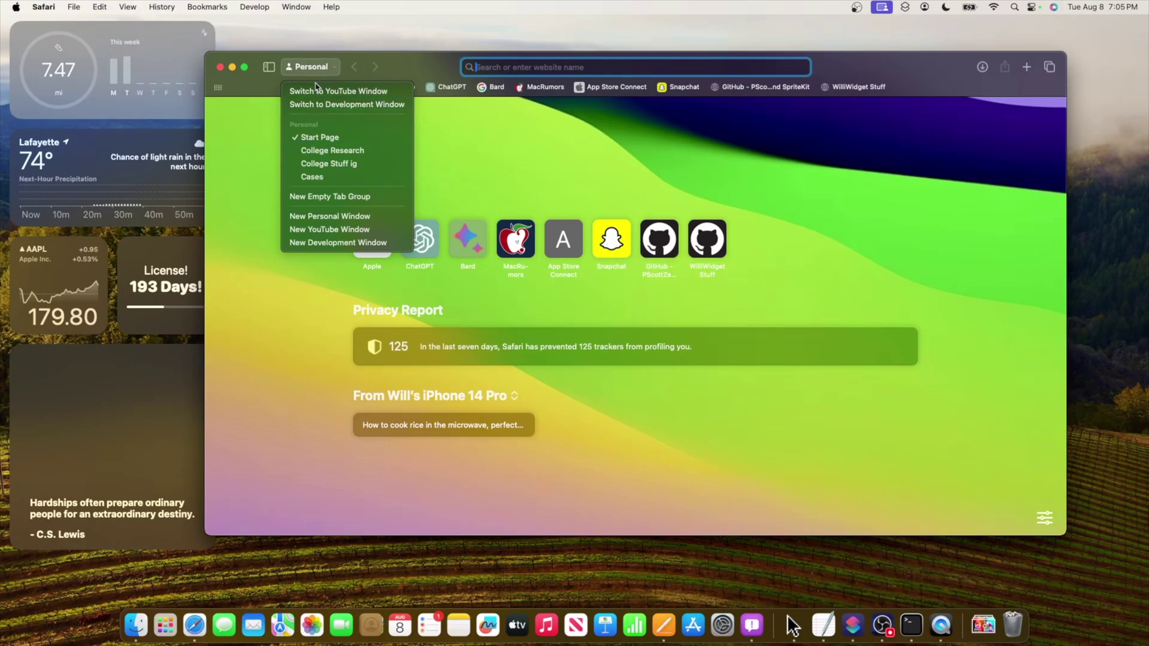
pyautogui.click(382, 90)
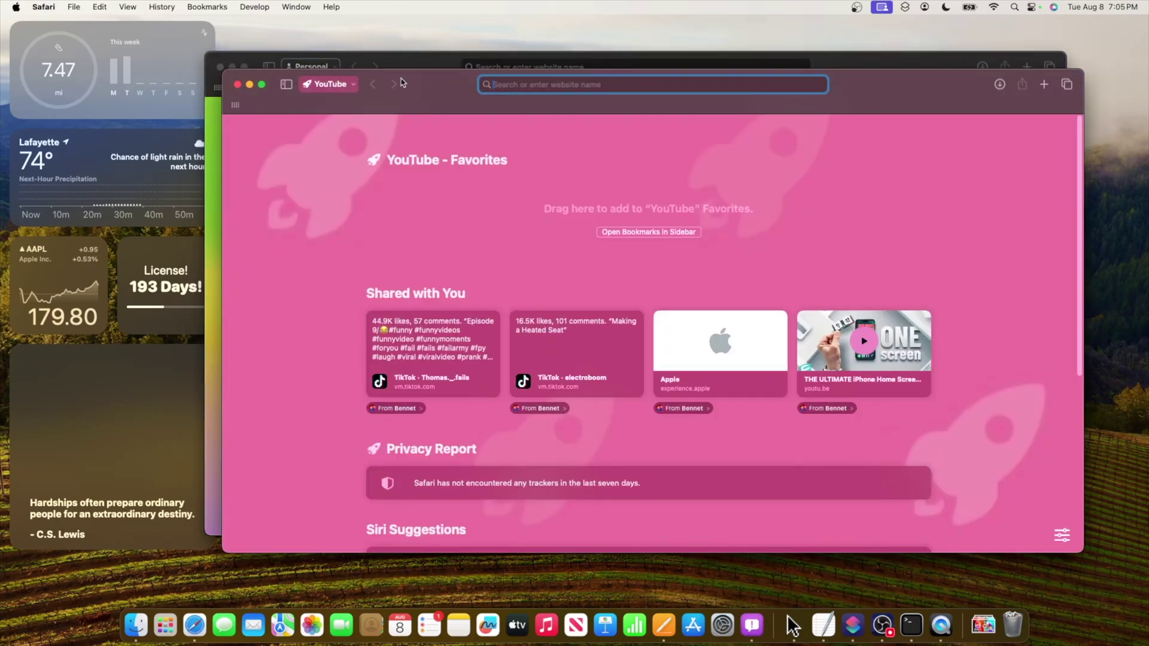
pyautogui.press('super+w')
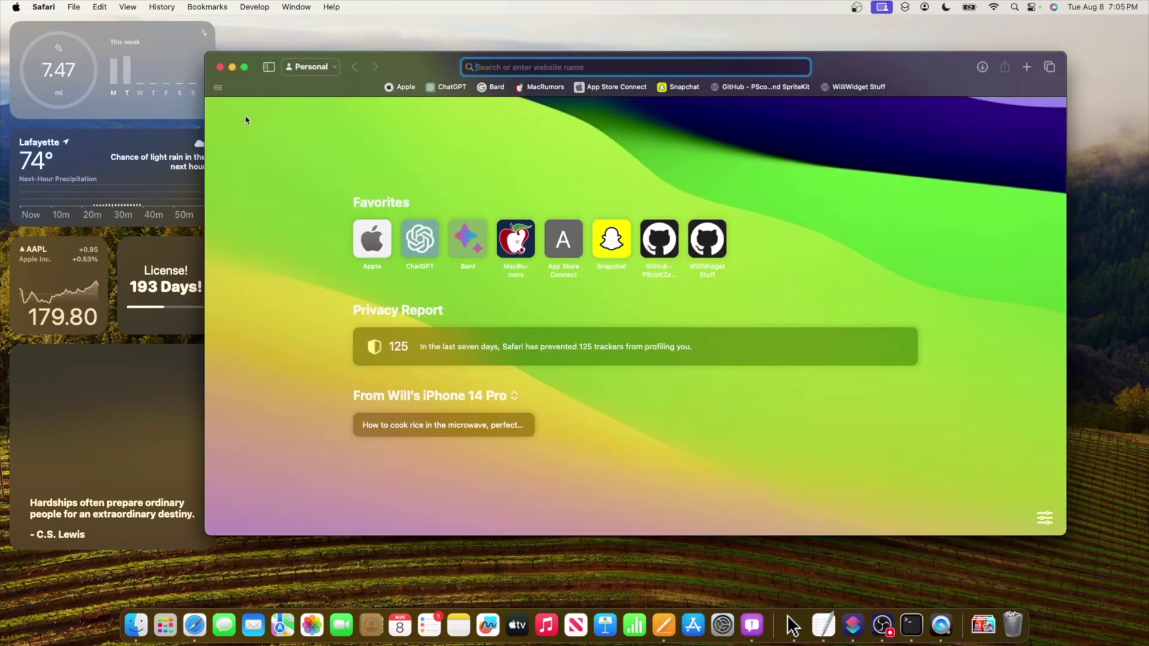
pyautogui.click(310, 67)
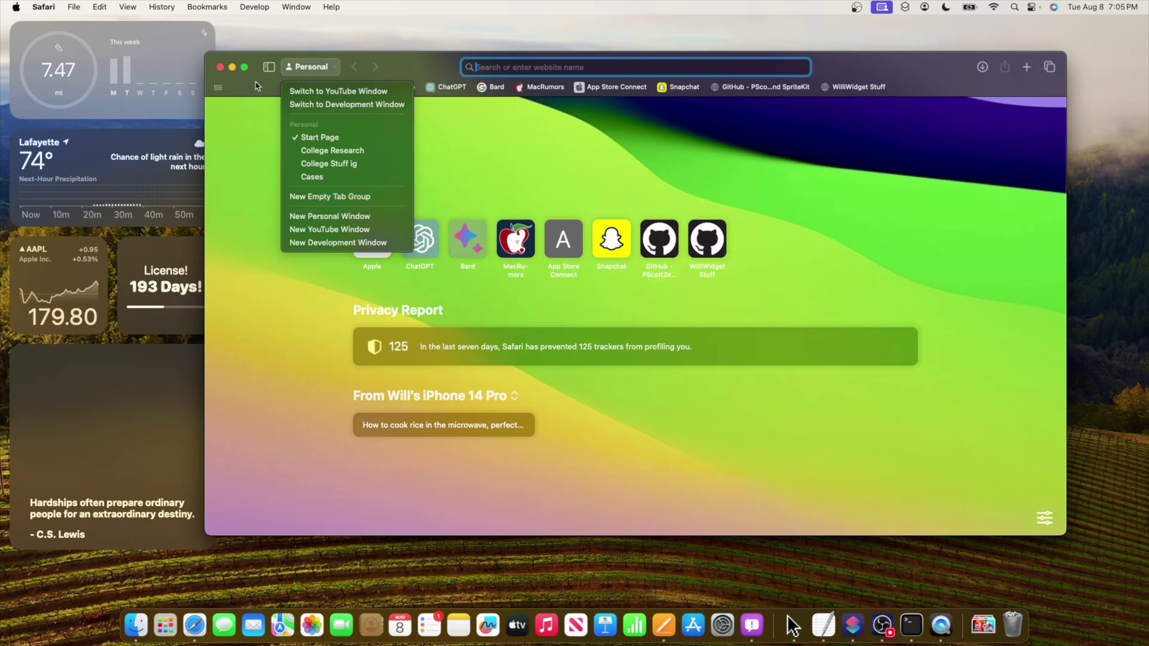
# - Open the Apple favorite in a background tab, then close that tab
pyautogui.click(1029, 67)
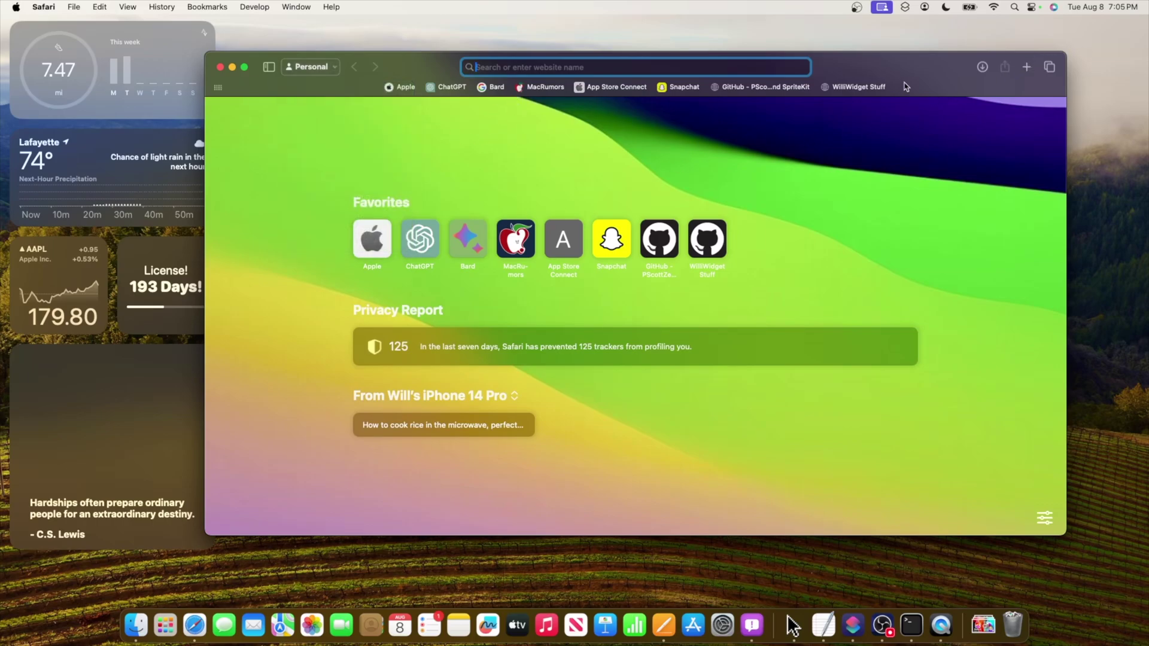
pyautogui.keyDown('super'); pyautogui.click(372, 239); pyautogui.keyUp('super')
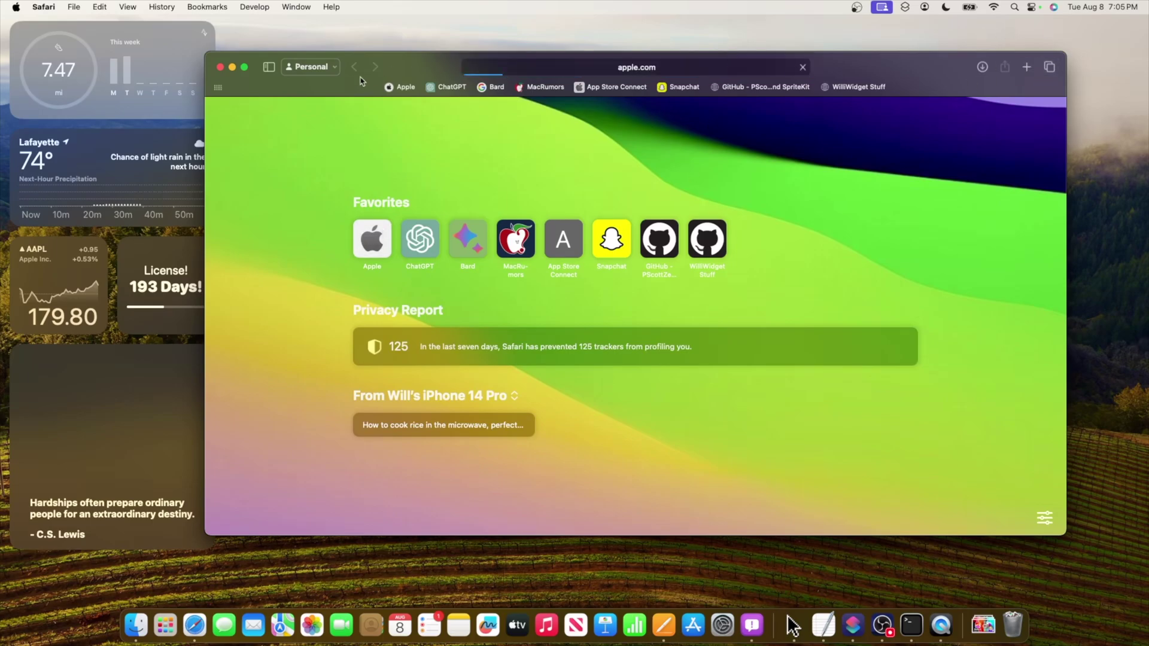
pyautogui.click(213, 105)
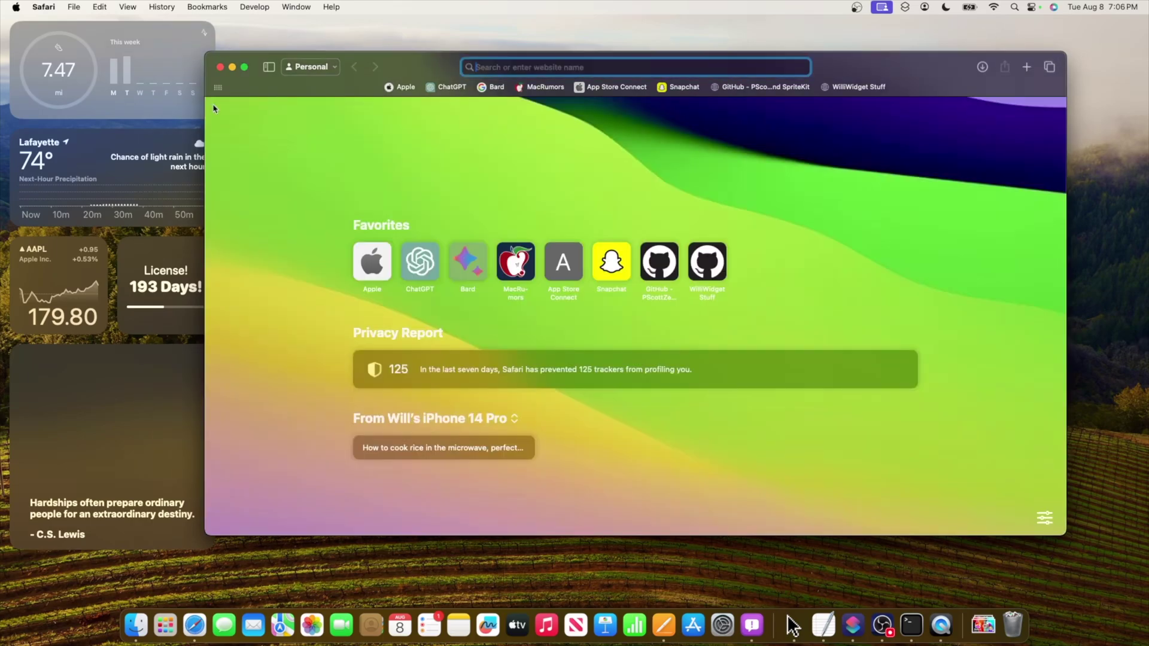
# - Keep the Start Page tab group selected in the Personal tab group menu, then dismiss the menu
pyautogui.click(307, 67)
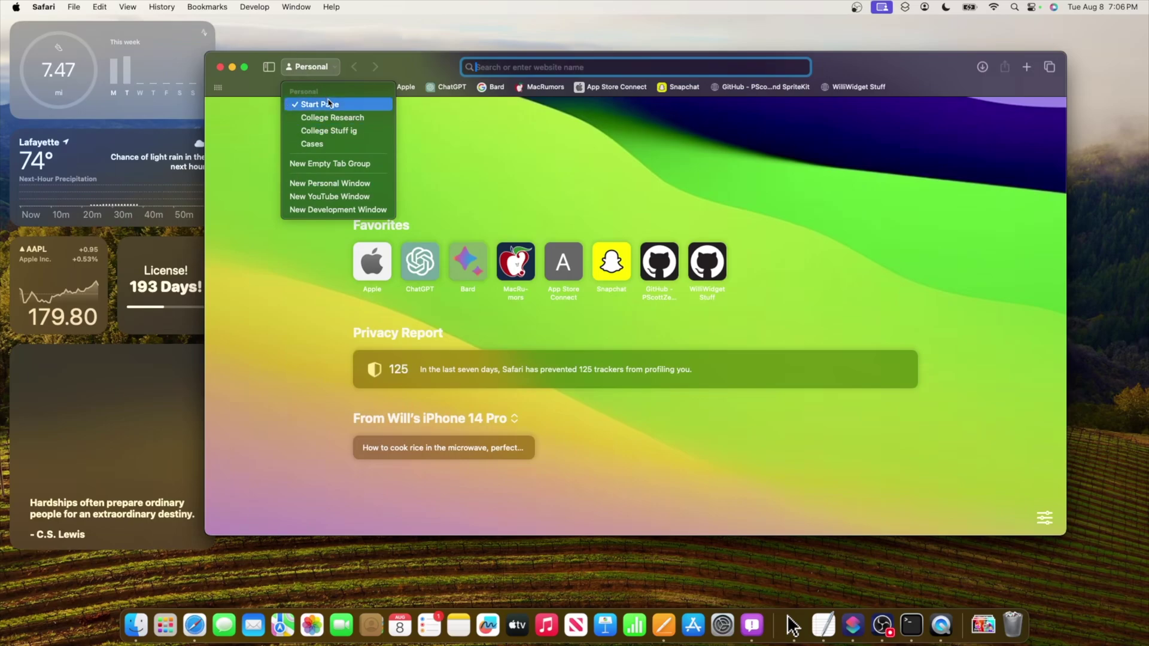
pyautogui.click(354, 103)
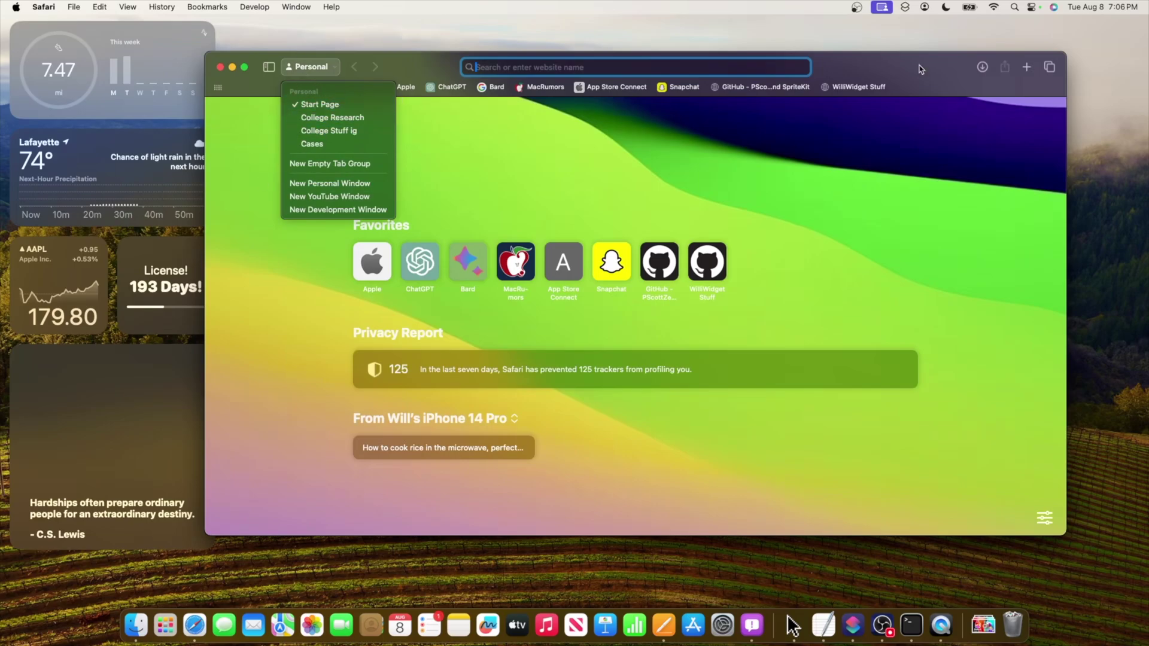
pyautogui.click(303, 65)
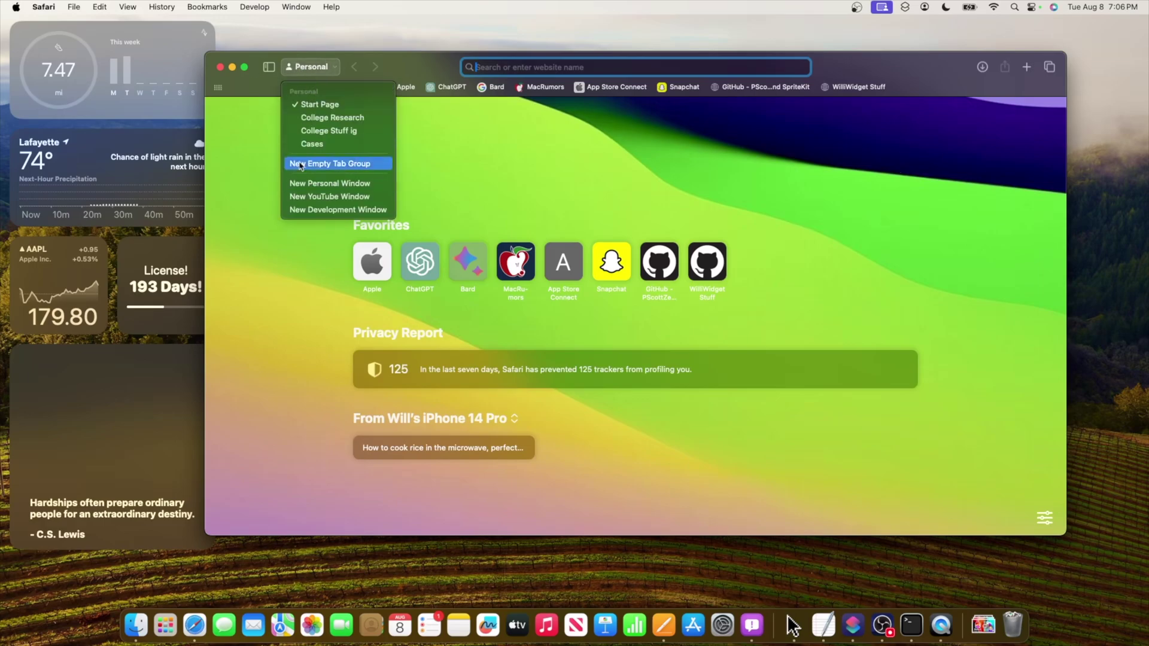
pyautogui.click(668, 158)
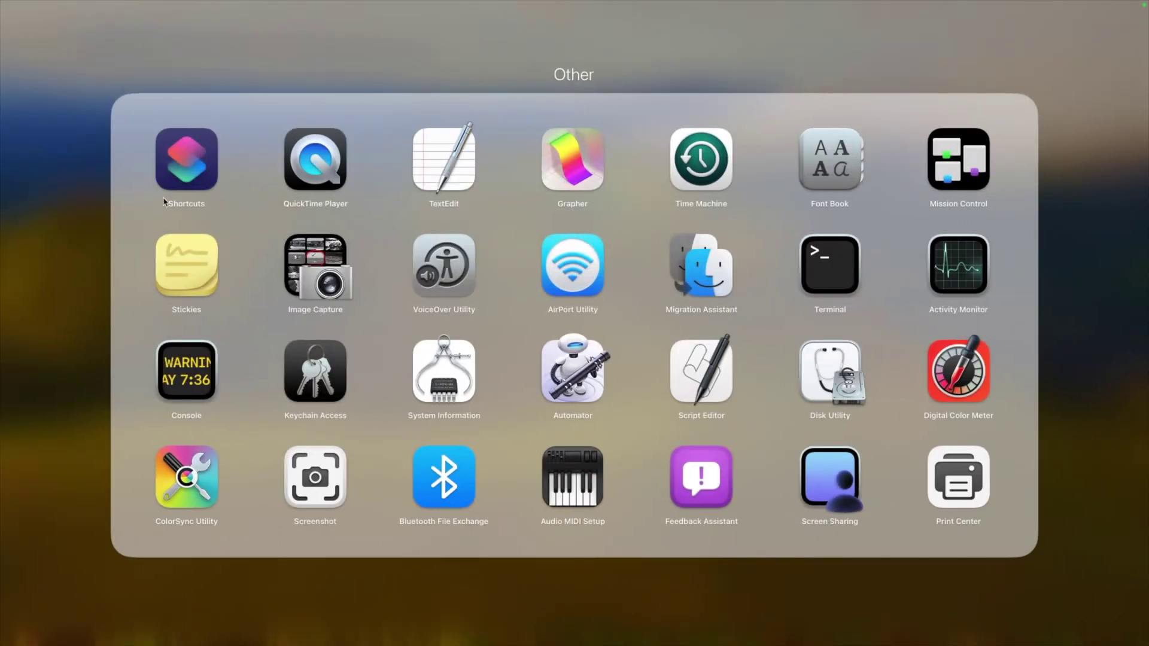
# - Create a blank shortcut, search actions for 'Contacts', and add Select Email Address
pyautogui.click(164, 203)
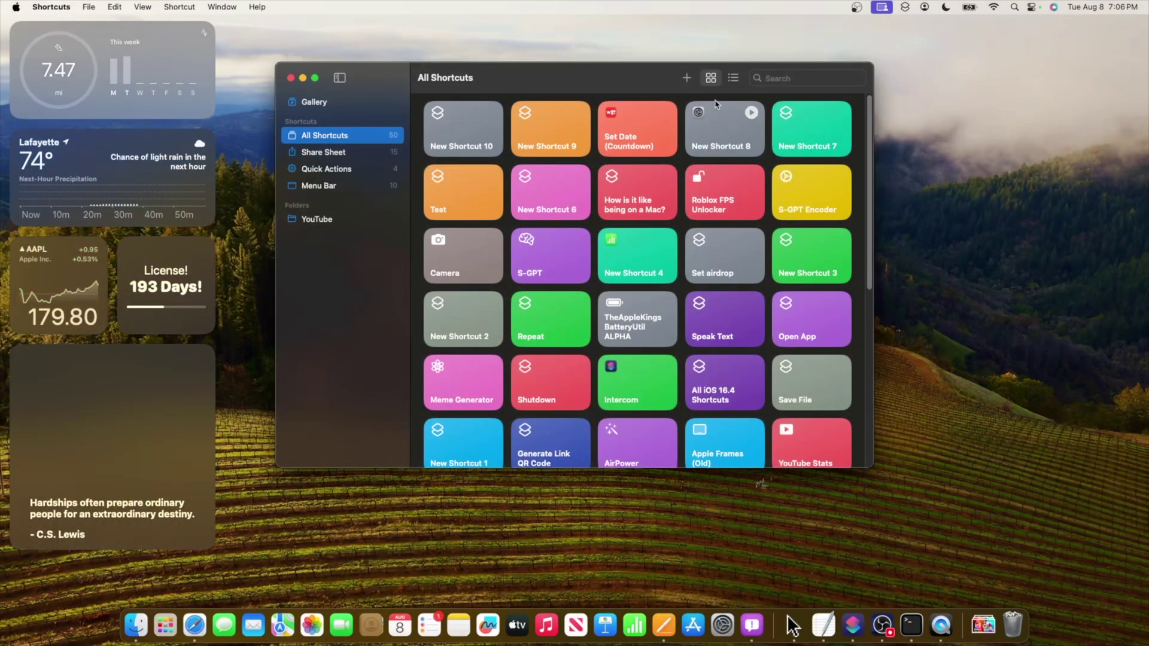
pyautogui.click(688, 77)
pyautogui.click(850, 125)
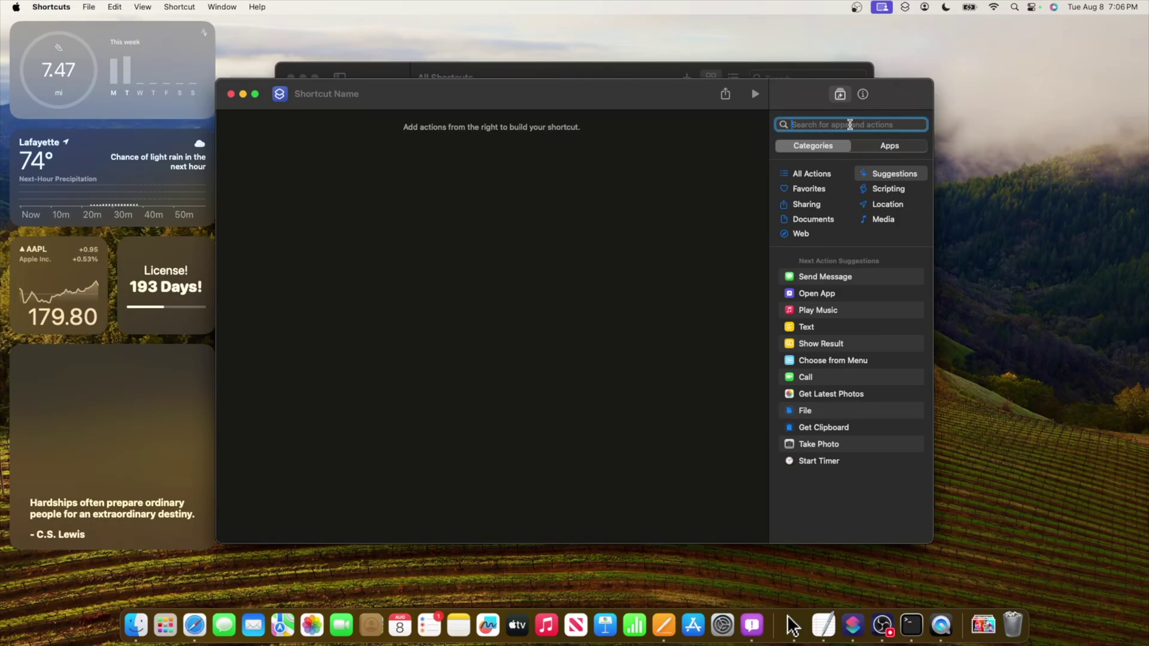
pyautogui.write('Contacts')
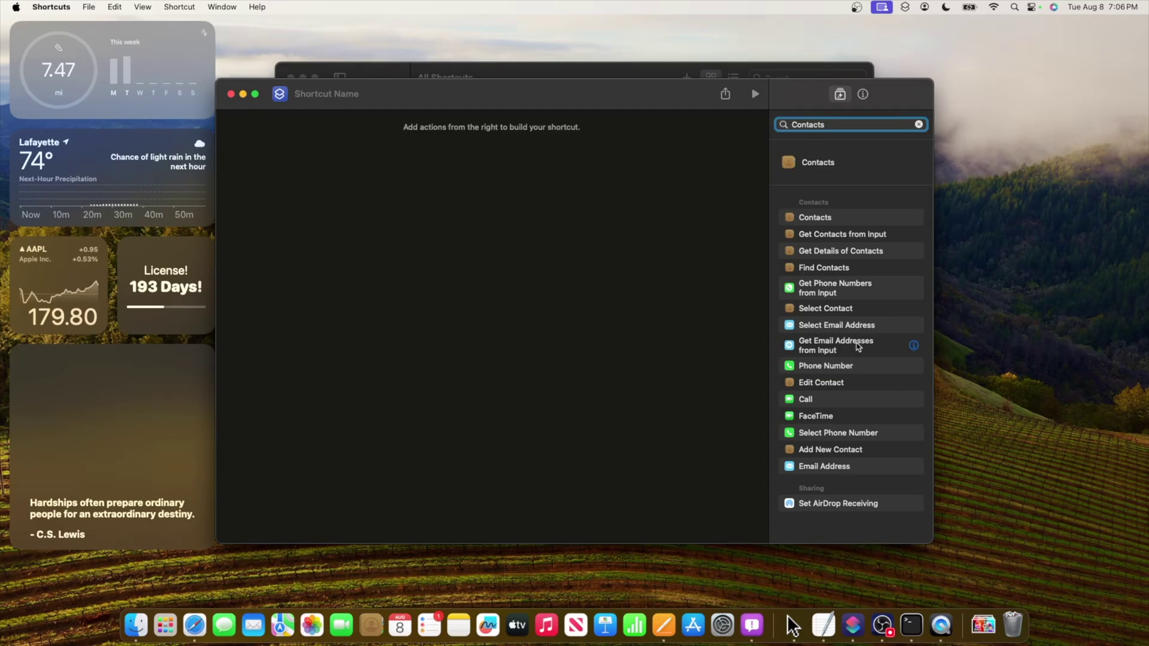
pyautogui.moveTo(865, 326); pyautogui.dragTo(367, 175)
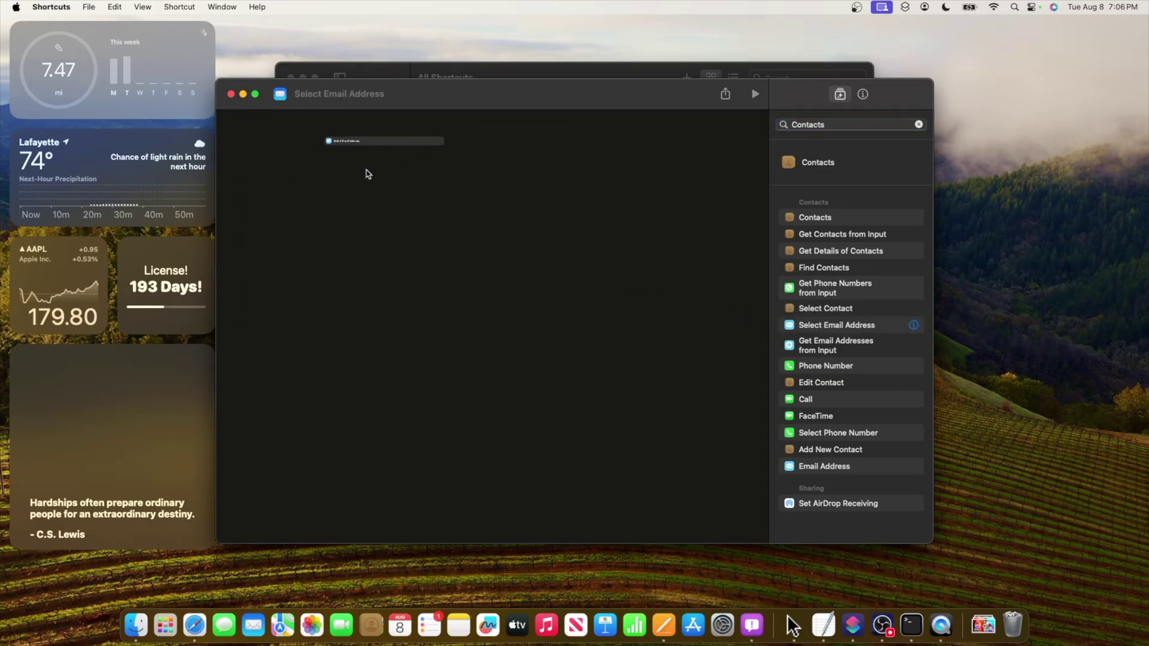
pyautogui.click(322, 141)
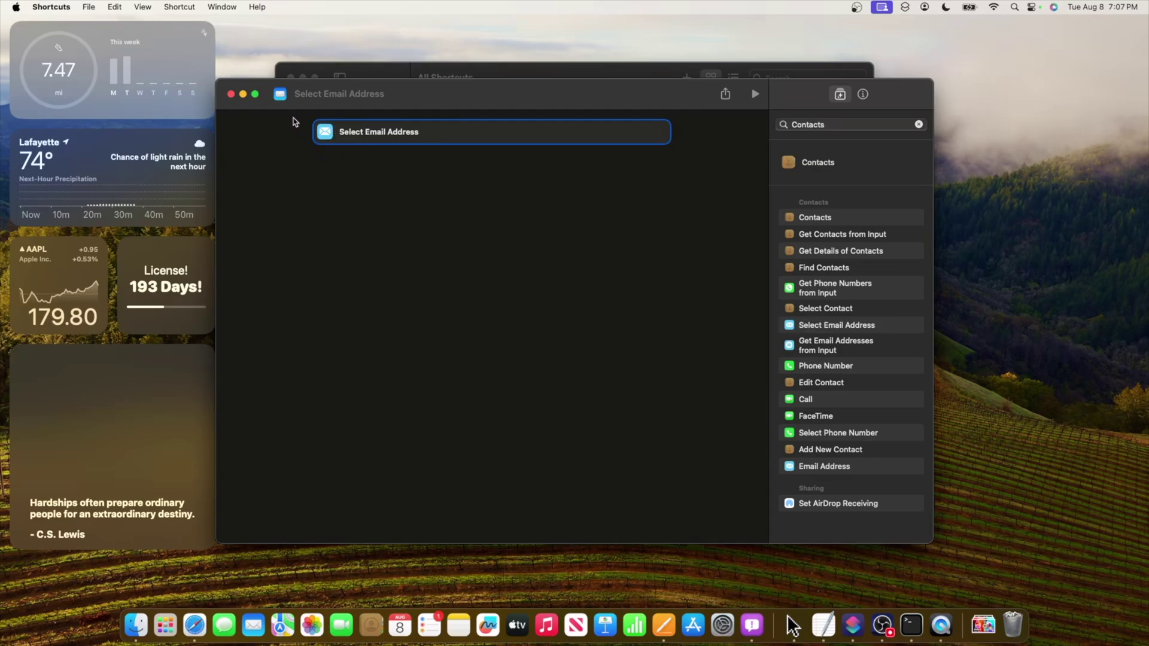
# - Reveal the desktop, search 'dfssdf' in Spotlight, clear the query, and close Spotlight
pyautogui.press('F11')
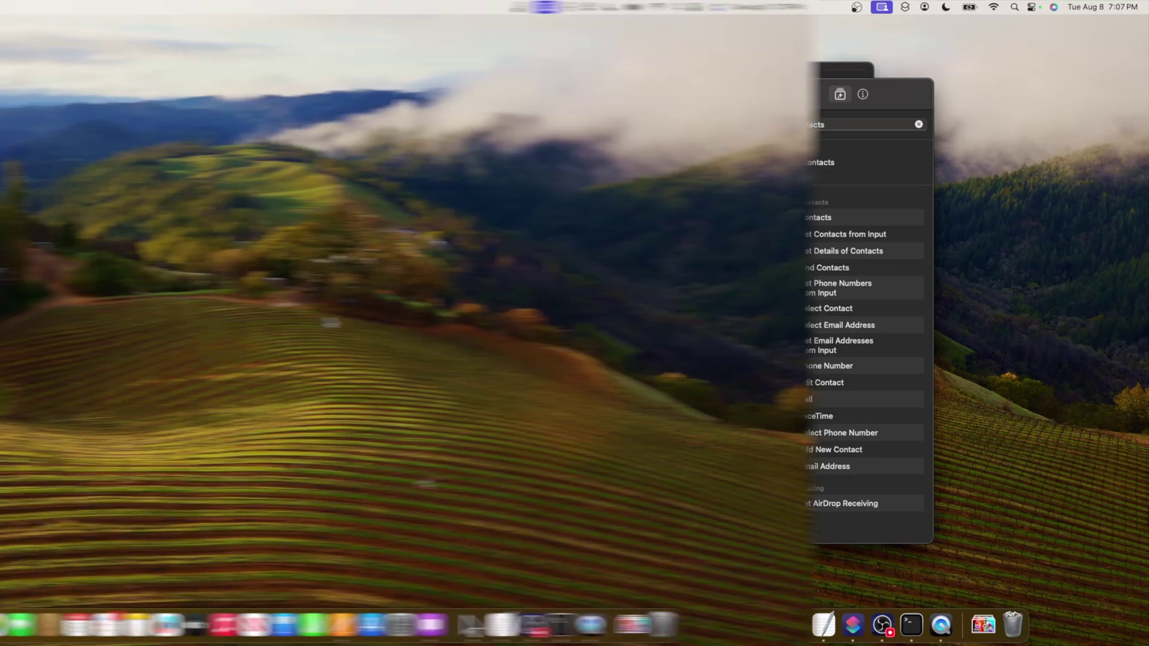
pyautogui.press('super+space')
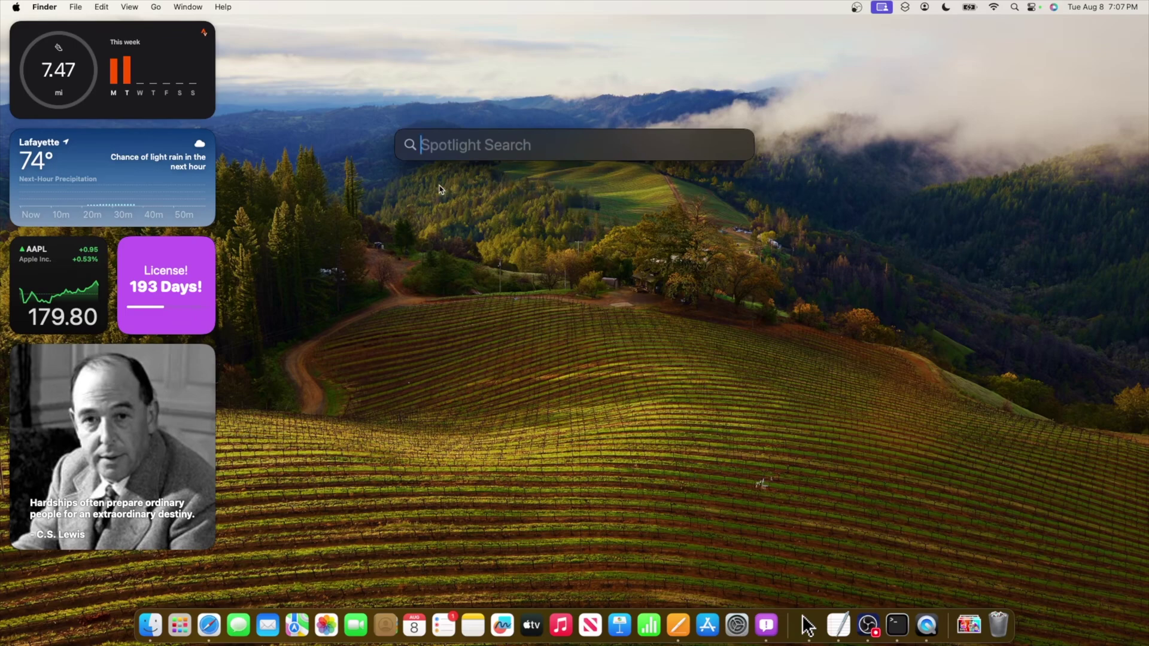
pyautogui.write('dfssdf')
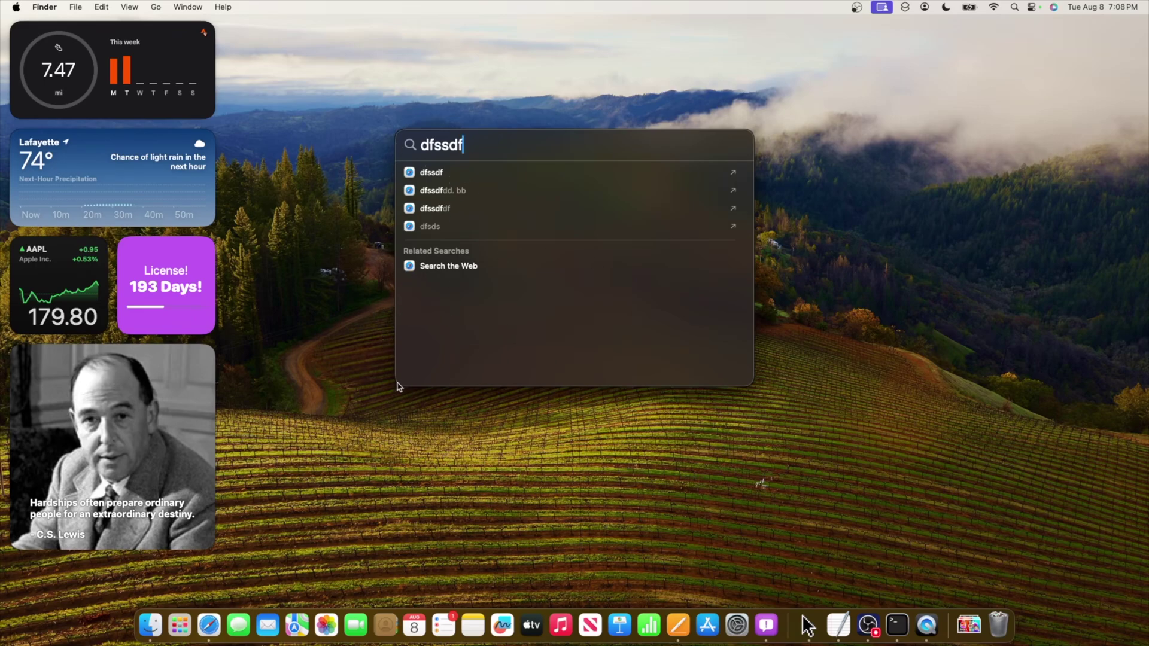
pyautogui.press('BackSpace')
pyautogui.press('BackSpace')
pyautogui.press('BackSpace')
pyautogui.press('BackSpace')
pyautogui.press('BackSpace')
pyautogui.press('BackSpace')
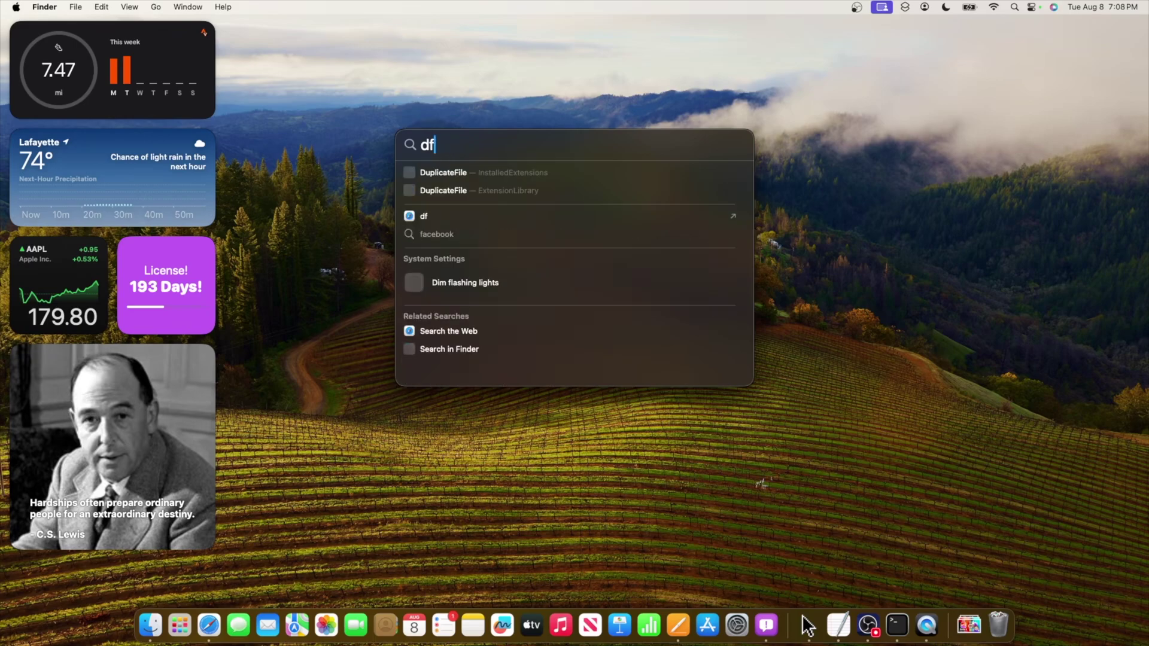
pyautogui.press('Escape')
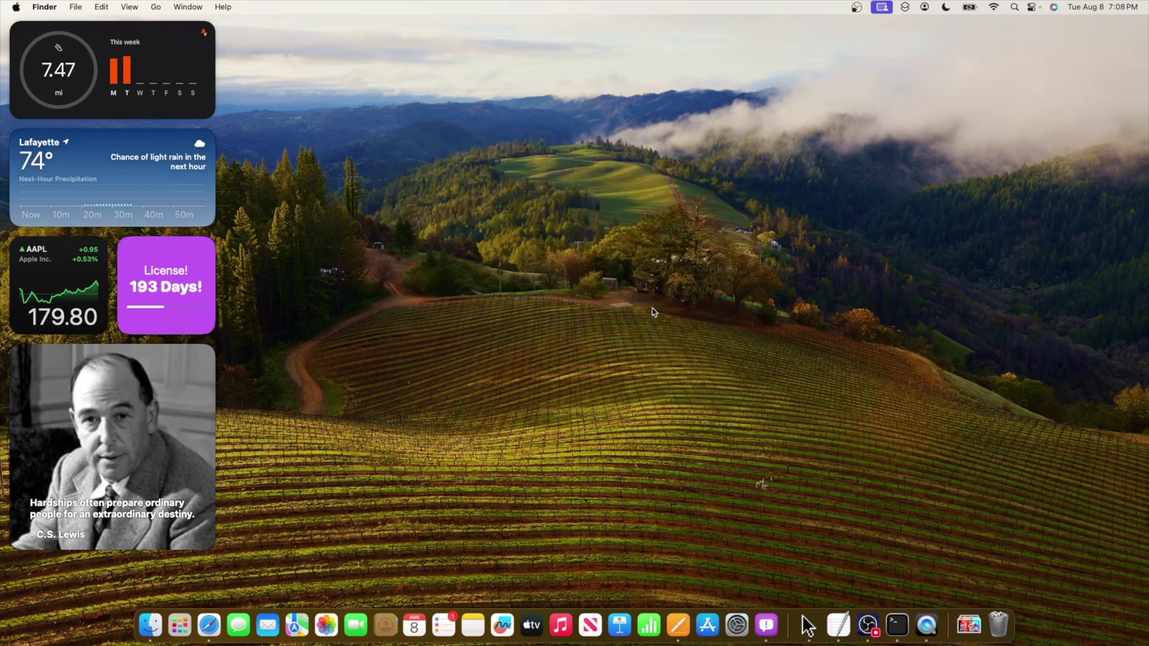